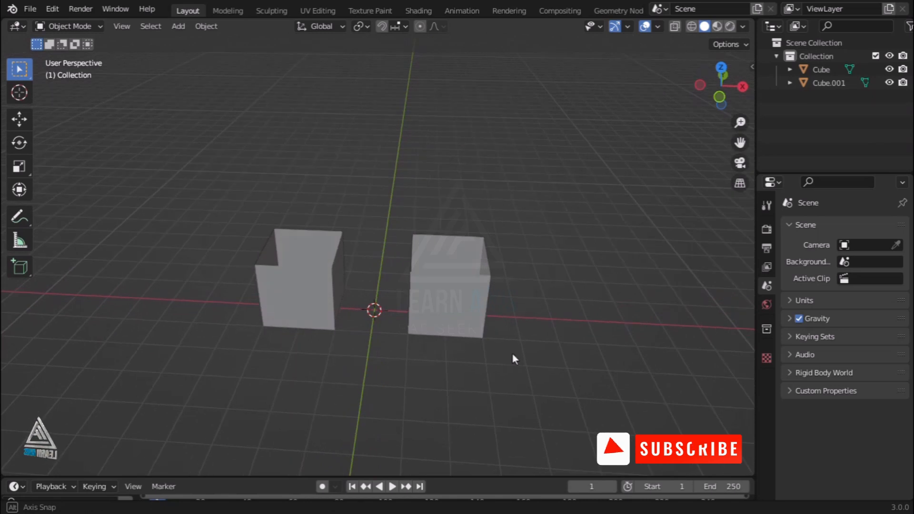
Annotate four arrows pointing outward from the sides of Cube.001 in the top orthographic view
scroll(445, 292, "up", 1)
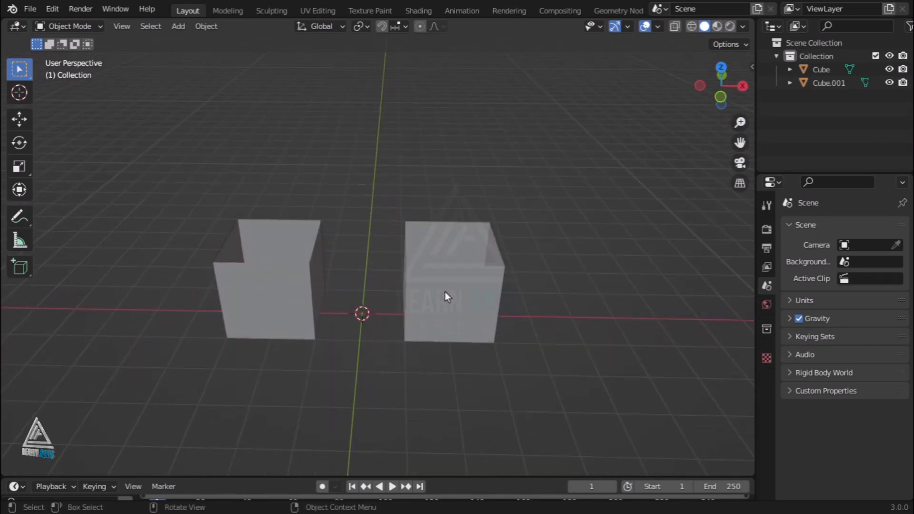
left_click(441, 313)
middle_click_drag(441, 313, 473, 298)
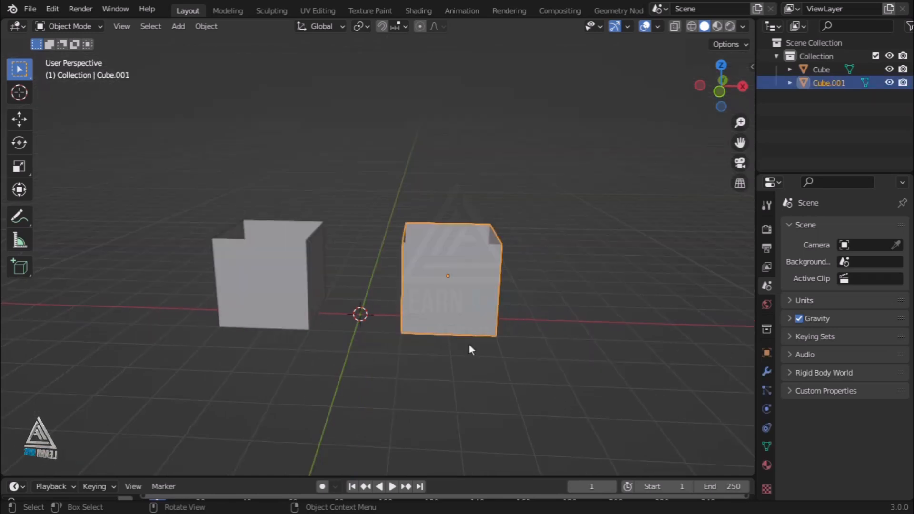
mouse_move(469, 350)
middle_mouse_down()
mouse_move(473, 404)
mouse_move(453, 412)
mouse_move(297, 401)
mouse_move(461, 388)
mouse_move(467, 358)
middle_mouse_up()
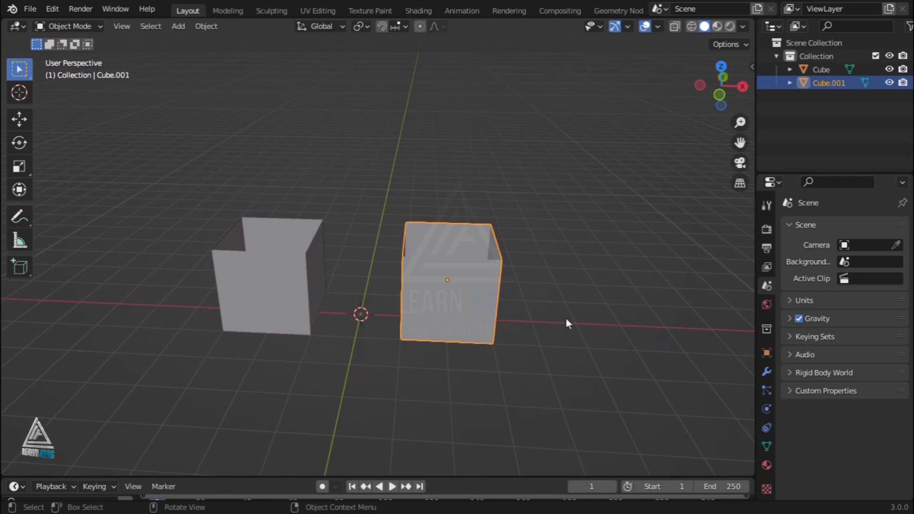
key("KP_7")
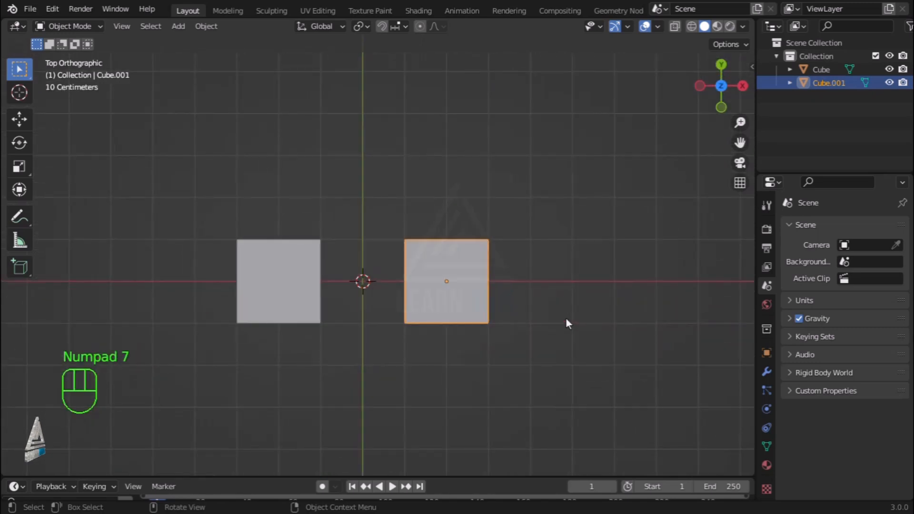
left_click(20, 217)
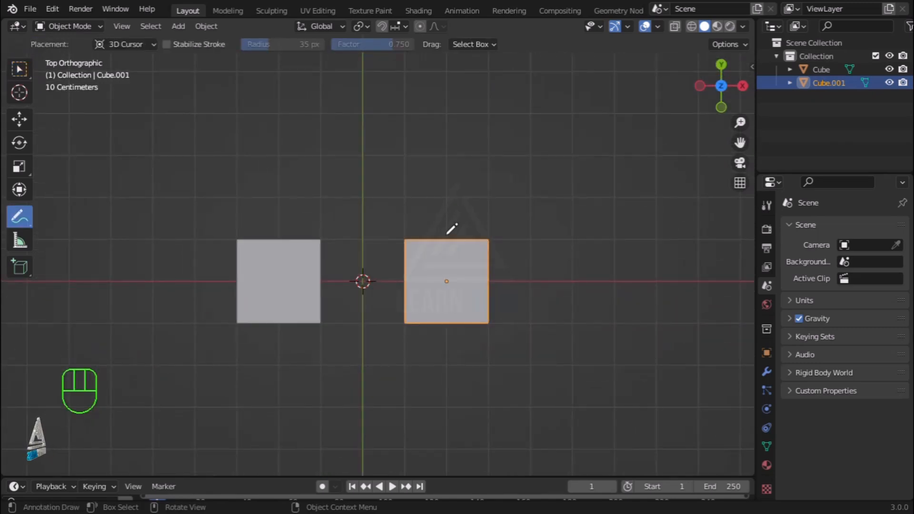
mouse_move(446, 235)
left_mouse_down()
mouse_move(448, 185)
mouse_move(458, 197)
left_mouse_up()
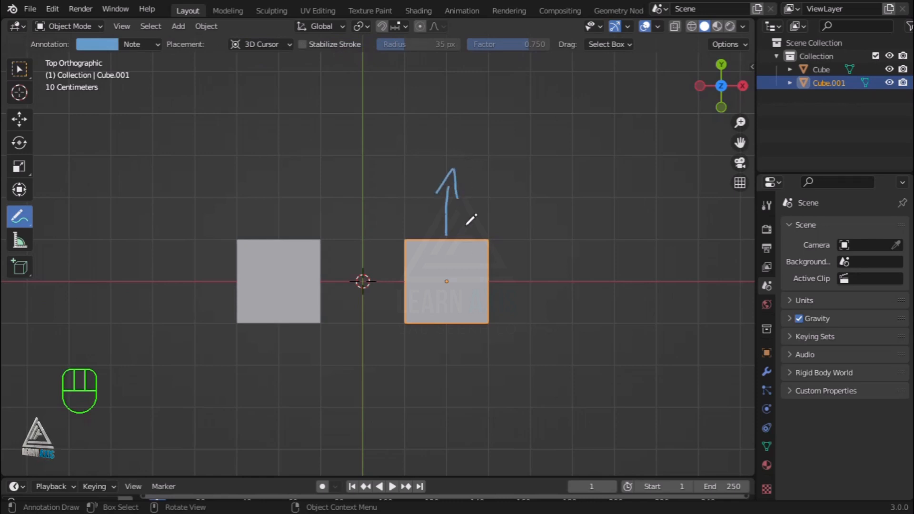
mouse_move(501, 282)
left_mouse_down()
mouse_move(570, 283)
mouse_move(555, 302)
left_mouse_up()
mouse_move(398, 286)
left_mouse_down()
mouse_move(325, 282)
mouse_move(346, 301)
left_mouse_up()
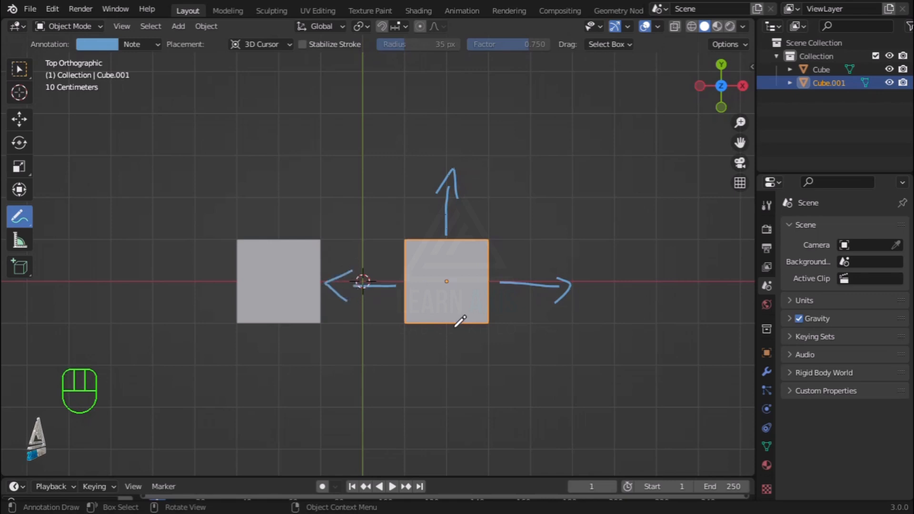
mouse_move(446, 332)
left_mouse_down()
mouse_move(452, 372)
mouse_move(435, 358)
mouse_move(461, 362)
left_mouse_up()
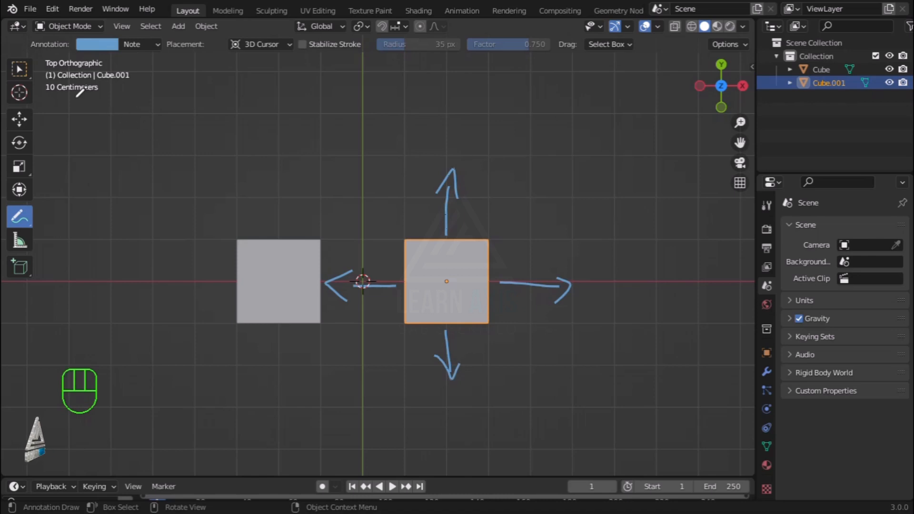
left_click(18, 69)
Annotate one upward and one downward arrow at Cube.001 in the front orthographic view
key("KP_5")
middle_click_drag(478, 352, 484, 174)
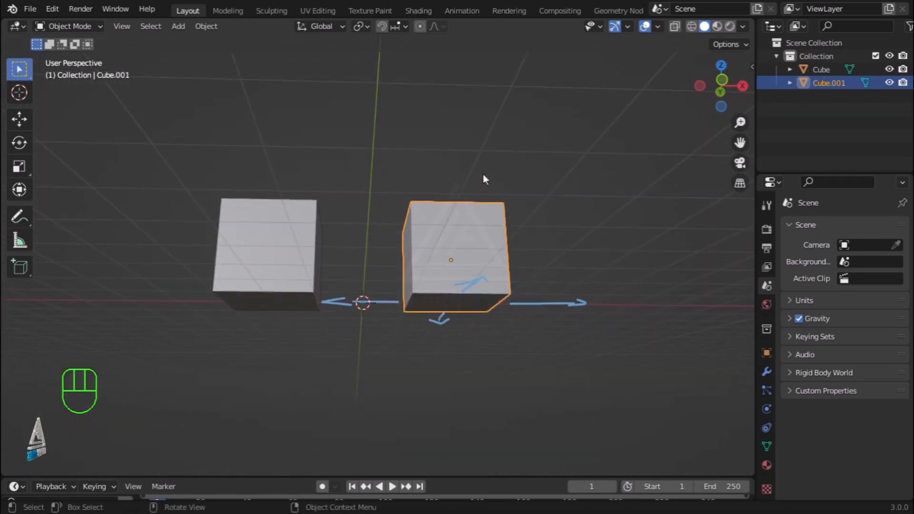
key("KP_1")
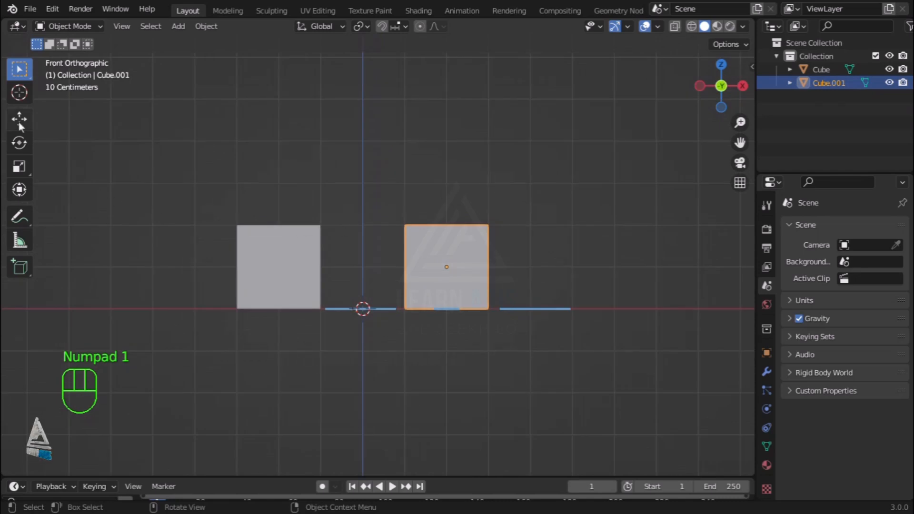
left_click(19, 216)
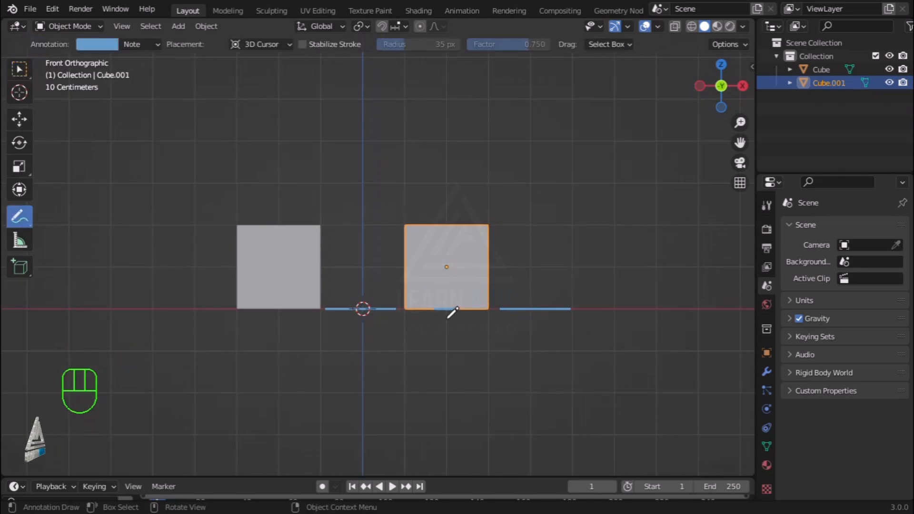
mouse_move(446, 321)
left_mouse_down()
mouse_move(449, 362)
mouse_move(466, 362)
left_mouse_up()
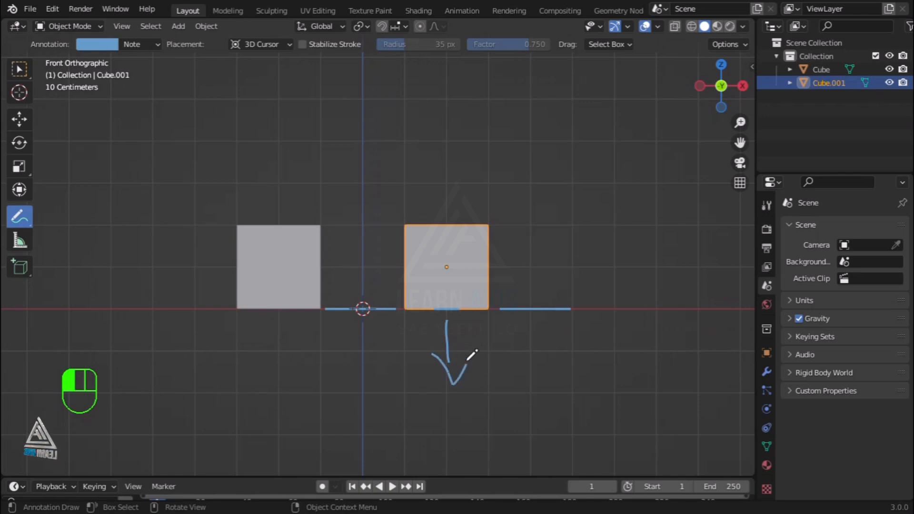
mouse_move(446, 218)
left_mouse_down()
mouse_move(448, 171)
mouse_move(463, 183)
left_mouse_up()
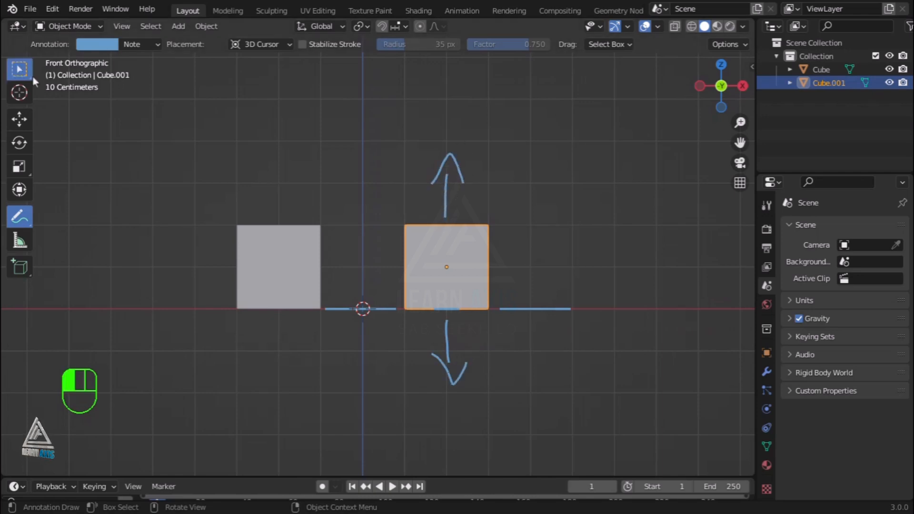
left_click(19, 69)
Display the face normals of Cube.001 in Edit Mode and lengthen the normal lines to examine their directions
mouse_move(572, 215)
middle_mouse_down()
mouse_move(565, 279)
mouse_move(574, 338)
mouse_move(625, 342)
mouse_move(635, 333)
mouse_move(623, 333)
mouse_move(610, 359)
mouse_move(581, 328)
mouse_move(562, 258)
mouse_move(358, 296)
mouse_move(393, 228)
mouse_move(495, 309)
mouse_move(573, 242)
mouse_move(593, 252)
mouse_move(558, 254)
middle_mouse_up()
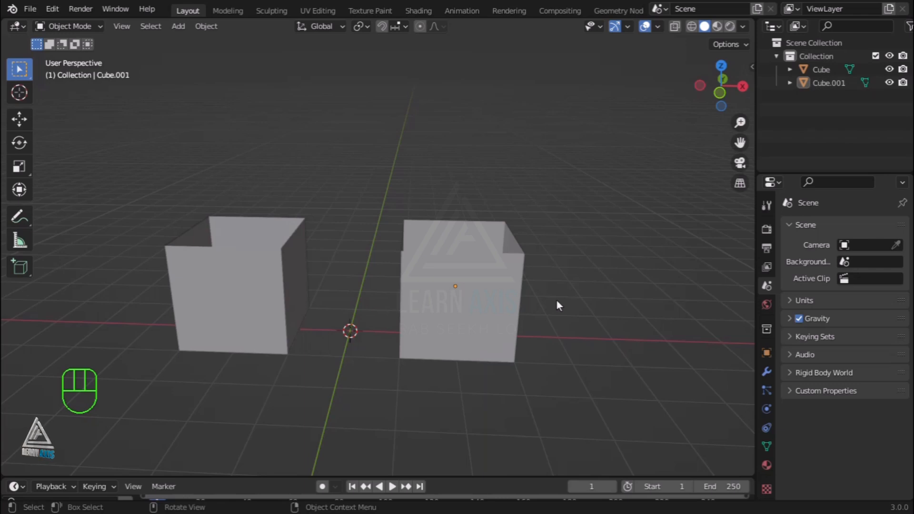
left_click(513, 285)
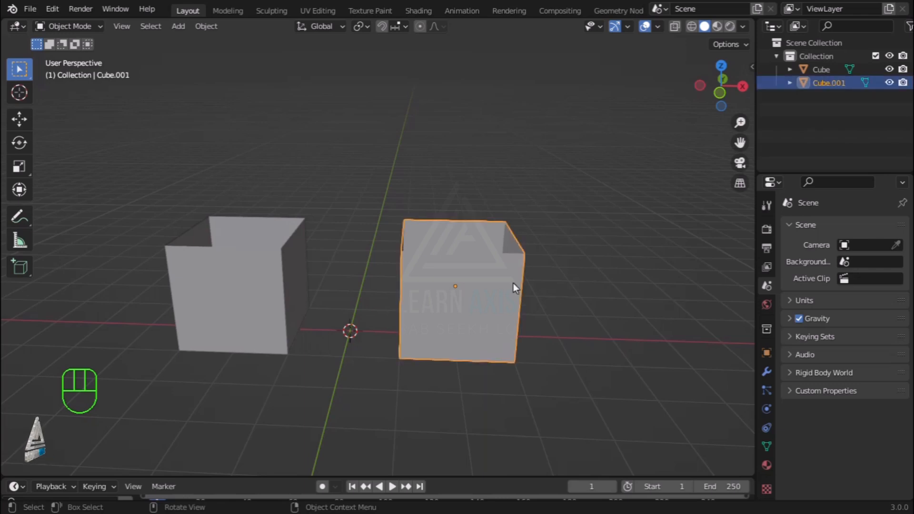
key("Tab")
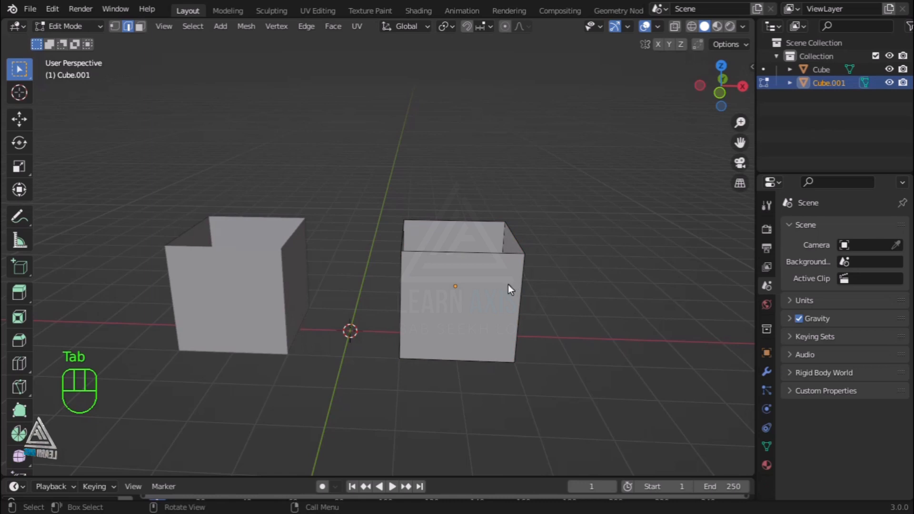
left_click(657, 27)
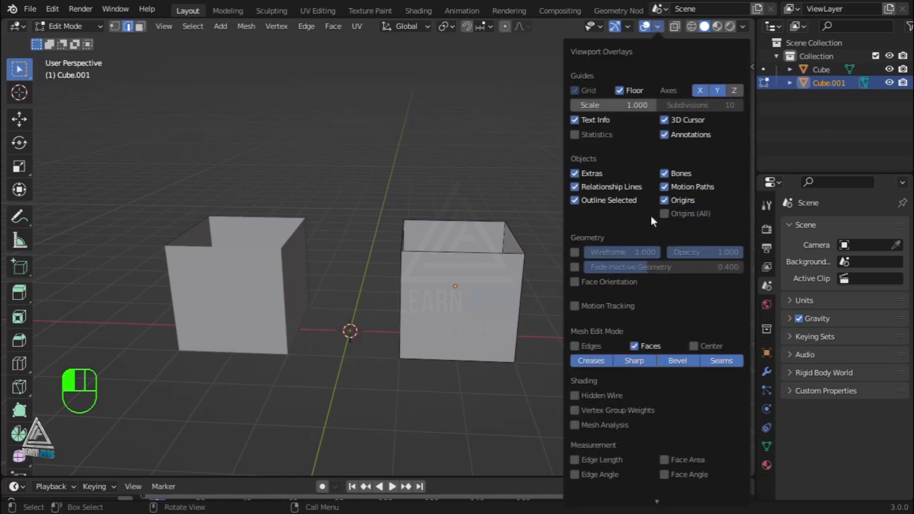
scroll(651, 216, "down", 3)
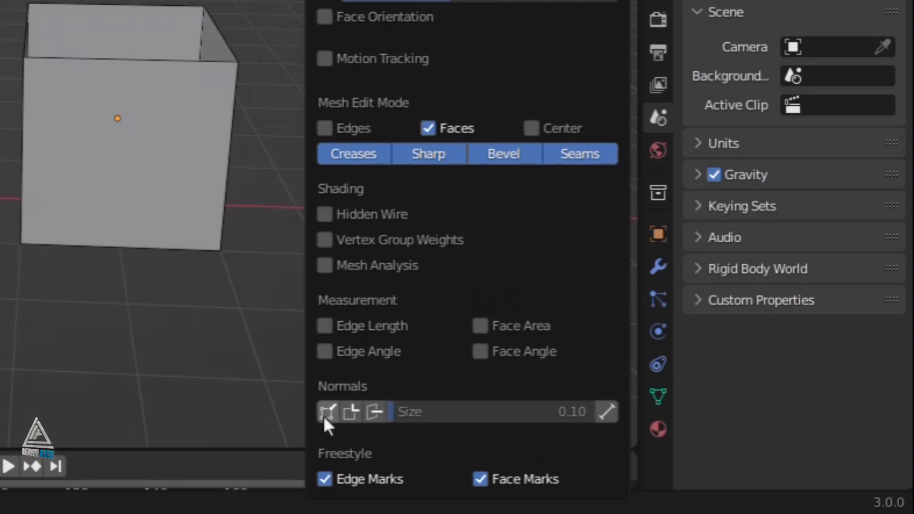
left_click(376, 416)
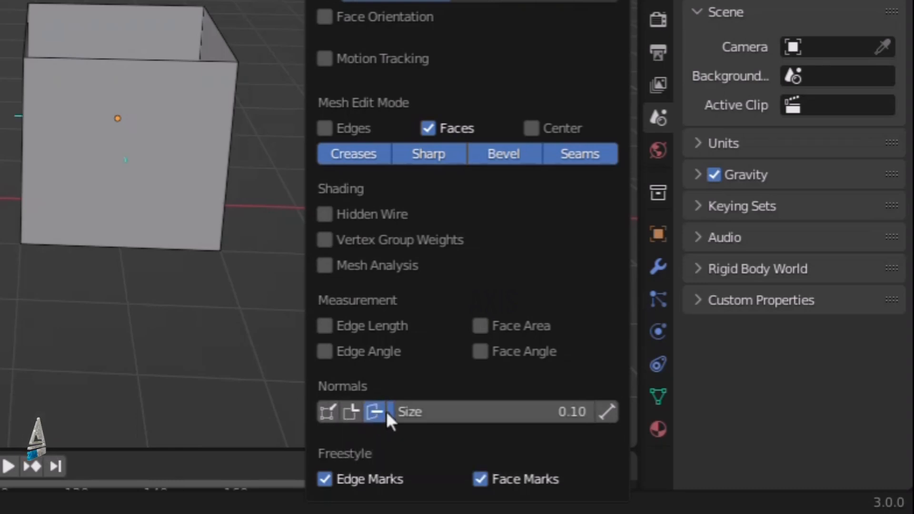
left_click_drag(403, 412, 500, 412)
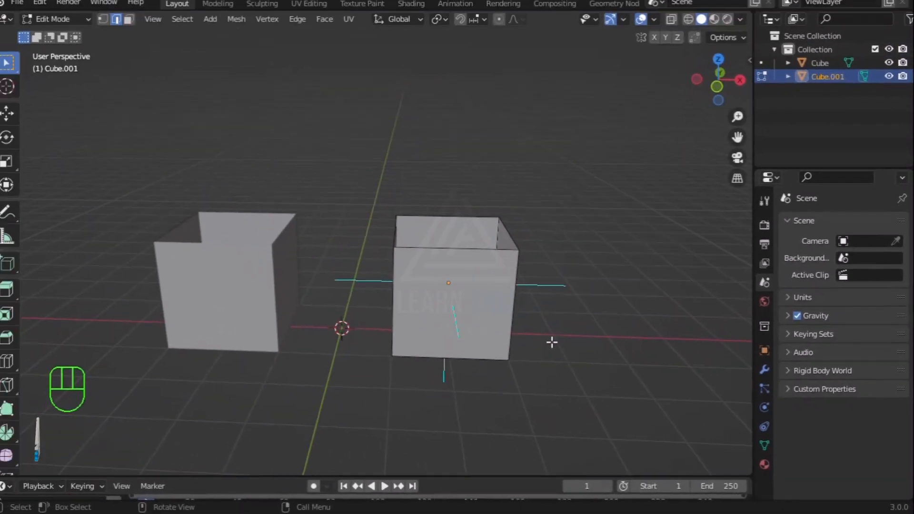
middle_click_drag(552, 342, 569, 368)
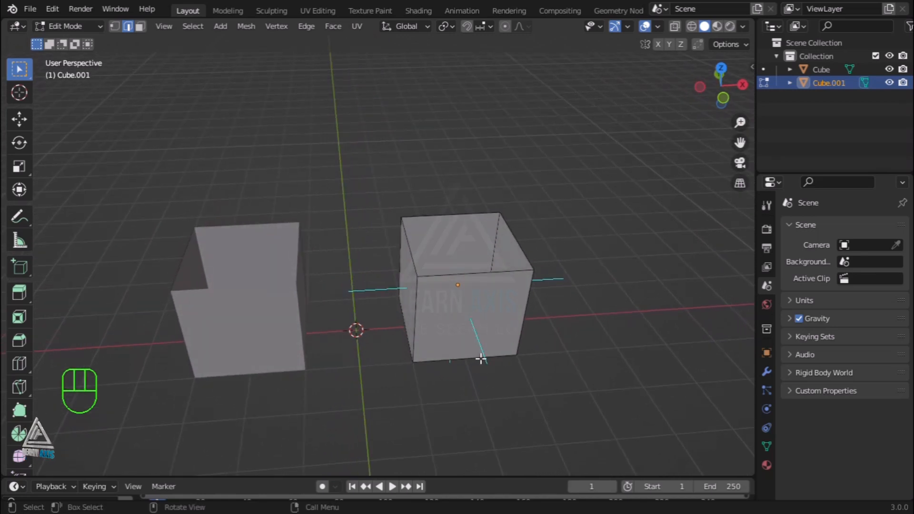
mouse_move(523, 300)
middle_mouse_down()
mouse_move(523, 384)
mouse_move(490, 343)
mouse_move(490, 297)
mouse_move(531, 256)
mouse_move(518, 286)
middle_mouse_up()
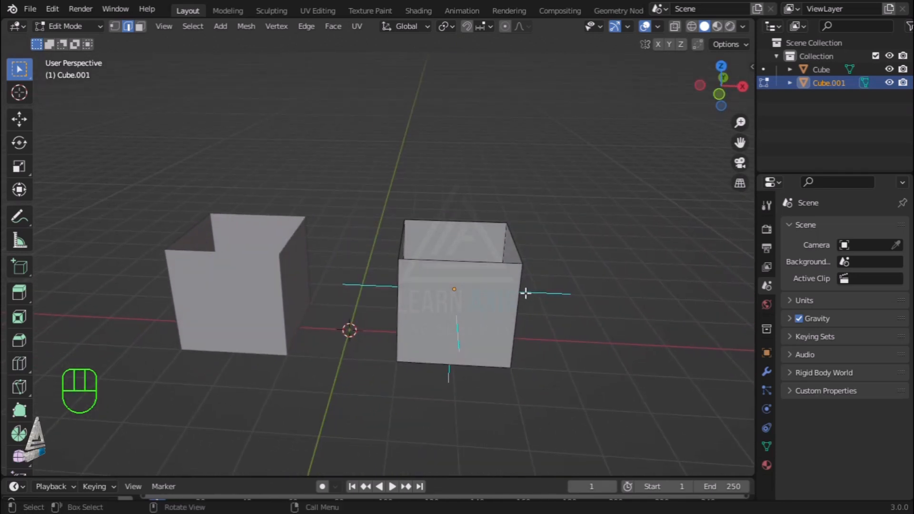
mouse_move(502, 353)
middle_mouse_down()
mouse_move(492, 379)
mouse_move(488, 333)
mouse_move(515, 327)
mouse_move(487, 333)
mouse_move(498, 354)
middle_mouse_up()
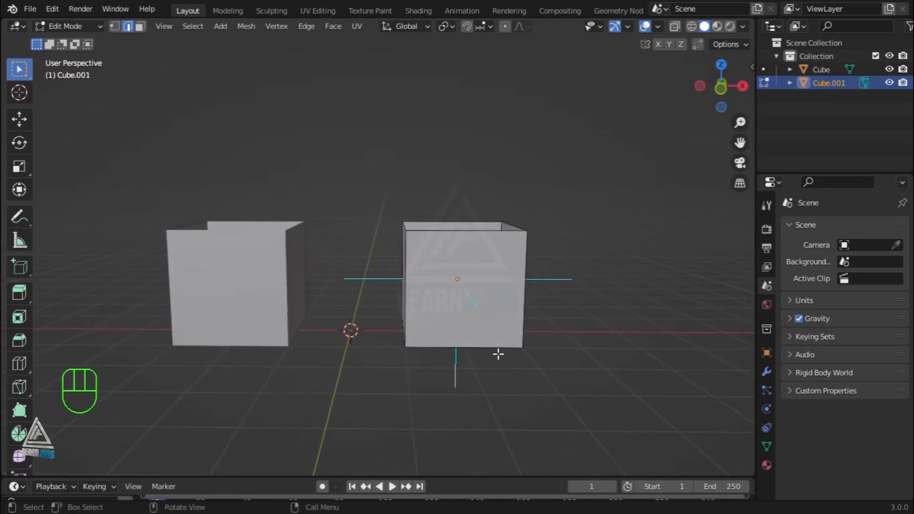
Return to Object Mode and enable the Face Orientation overlay to compare the inside and outside faces of both cubes
key("Tab")
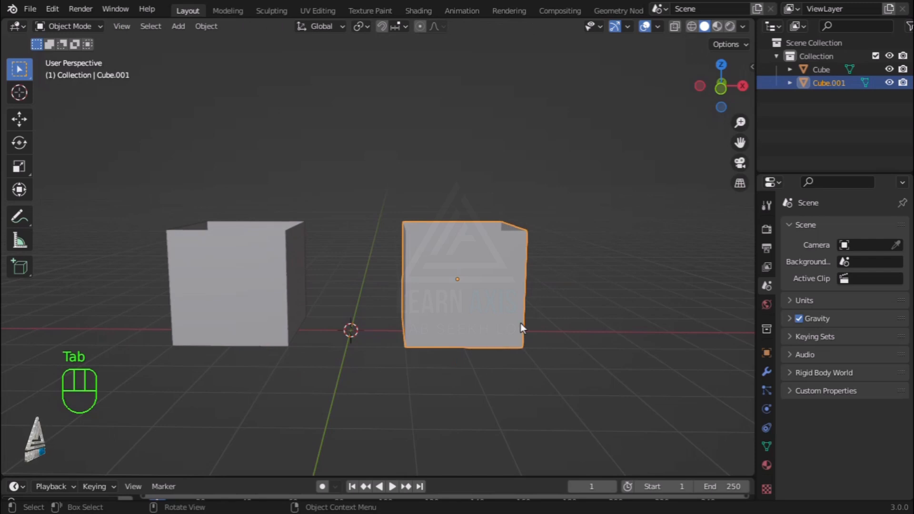
left_click(657, 26)
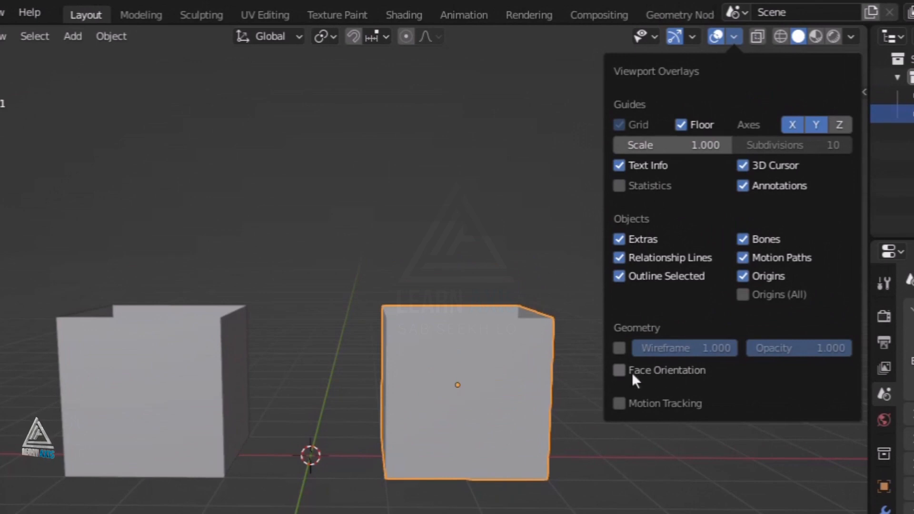
left_click(620, 371)
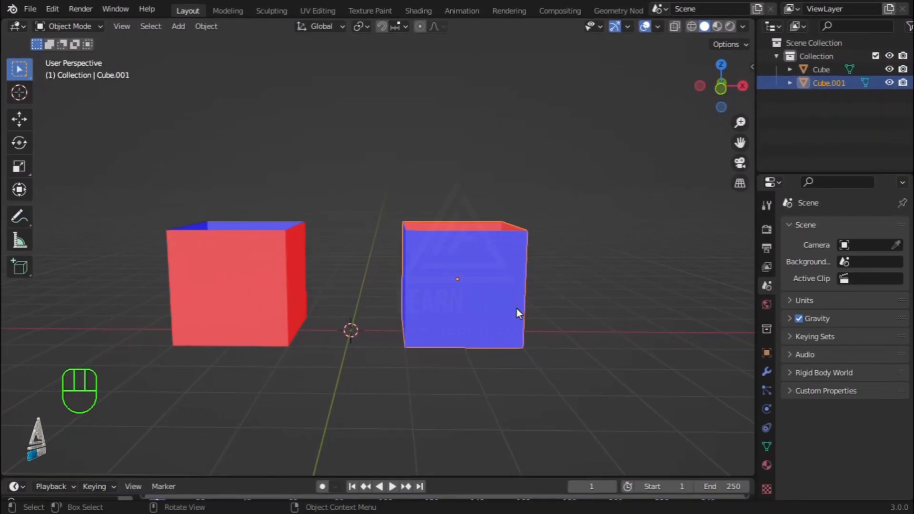
middle_click_drag(516, 309, 515, 364)
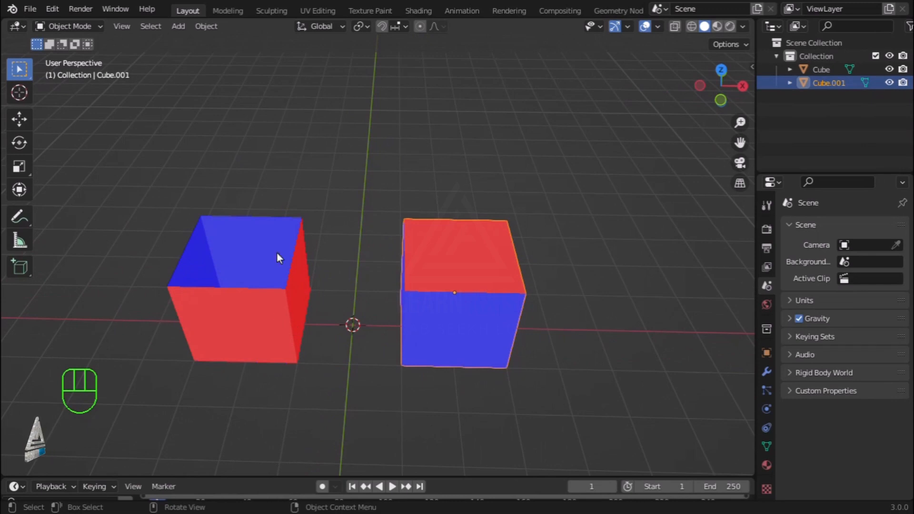
middle_click_drag(277, 253, 312, 234)
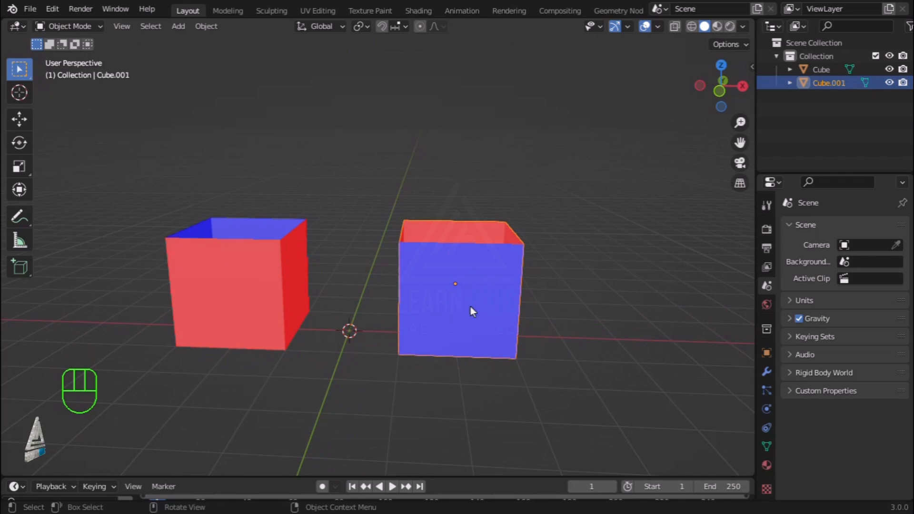
Select Cube.001 and Cube together and enter Edit Mode to compare their face normal directions
left_click(271, 285)
middle_click_drag(264, 329, 291, 324)
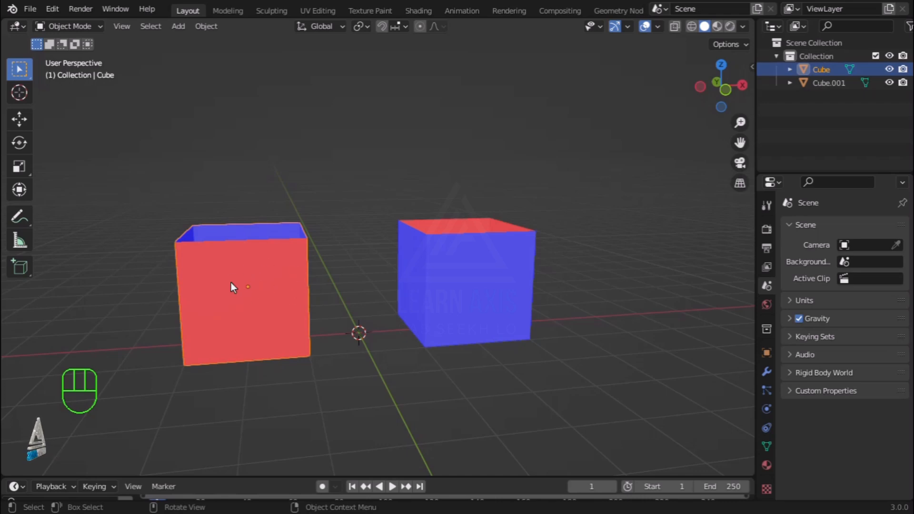
left_click(489, 296)
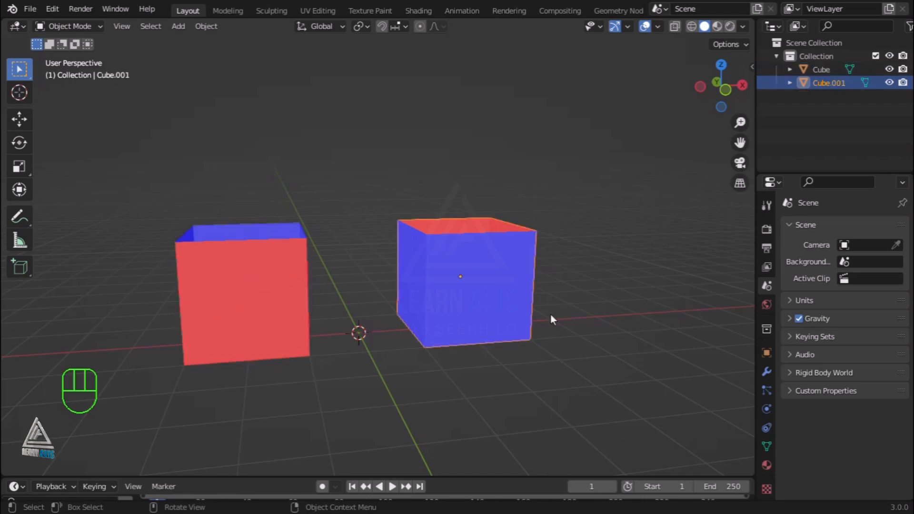
middle_click_drag(551, 313, 522, 322)
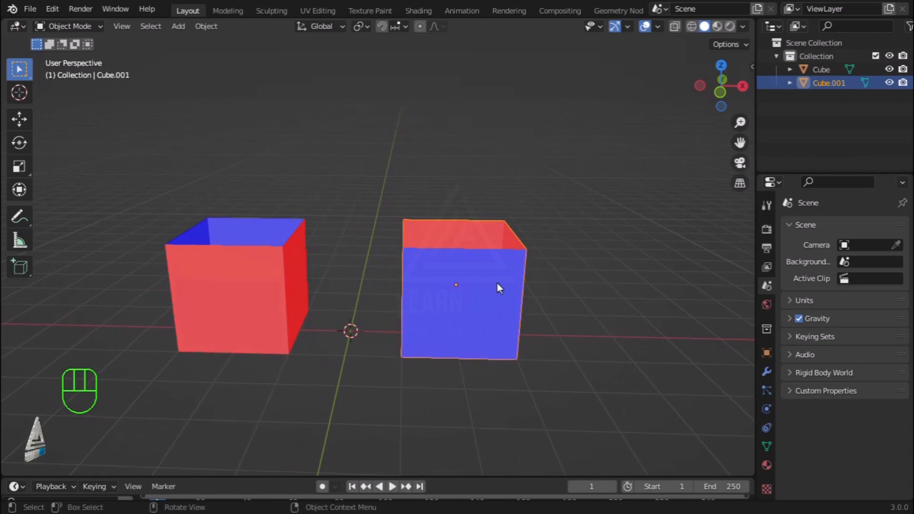
left_click(267, 279, "shift")
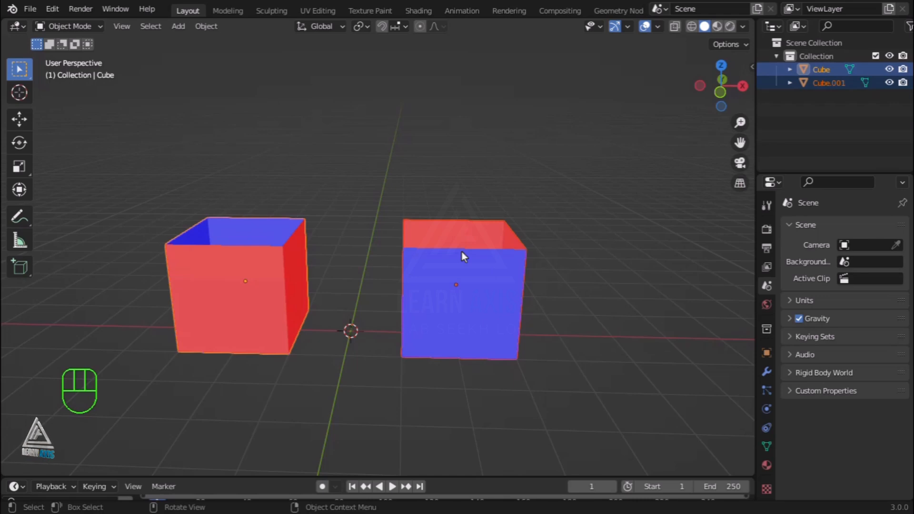
key("Tab")
middle_click_drag(361, 302, 555, 375)
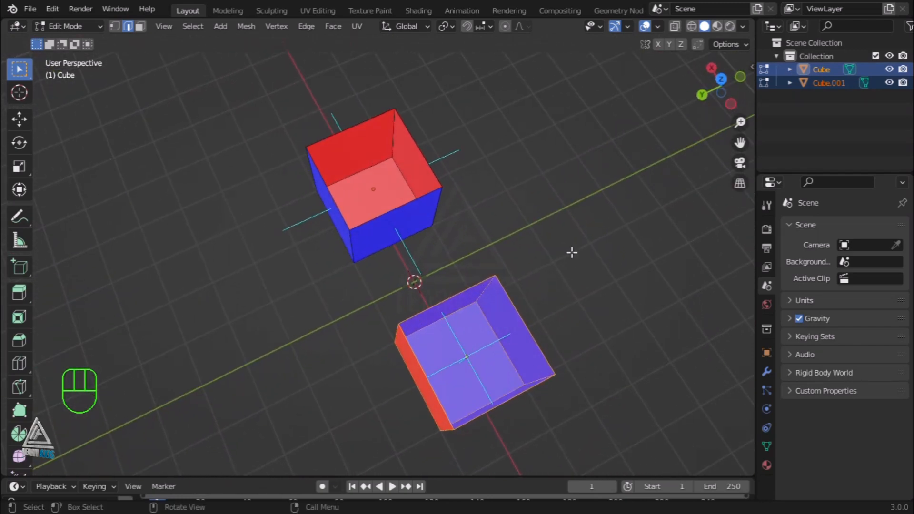
middle_click_drag(572, 252, 503, 312)
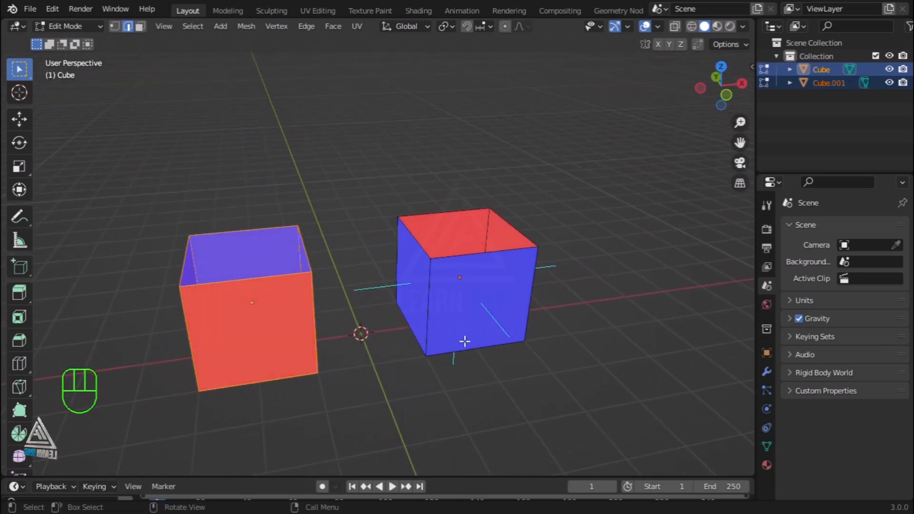
middle_click_drag(187, 340, 216, 392)
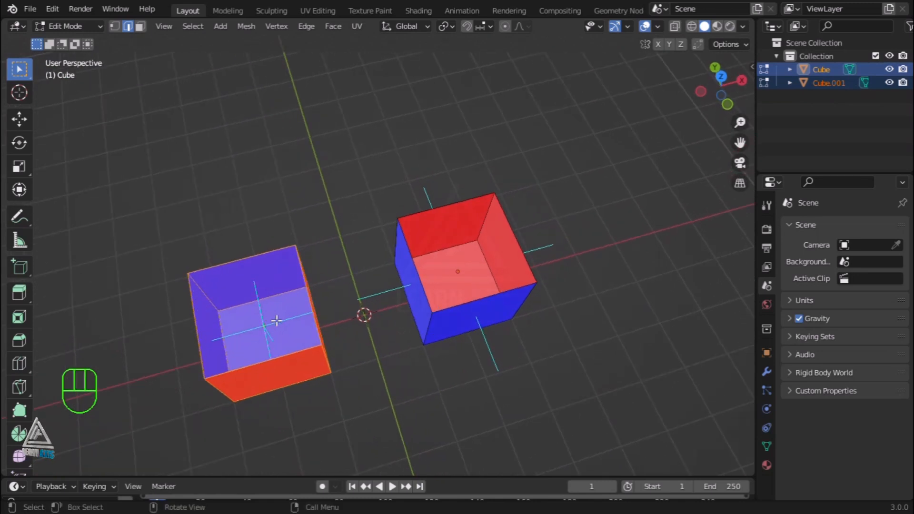
Leave Edit Mode for both cubes, select only Cube and enter Edit Mode on it
middle_click_drag(349, 384, 317, 307)
key("Tab")
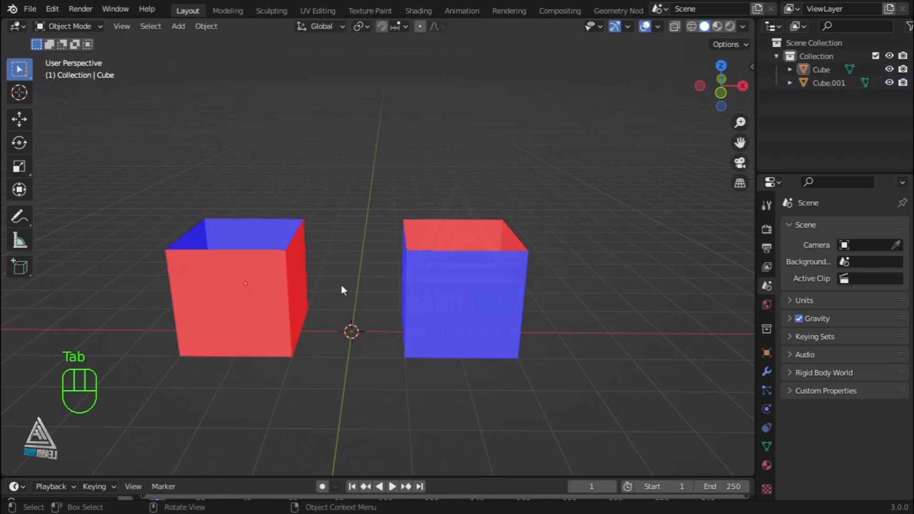
left_click(285, 265)
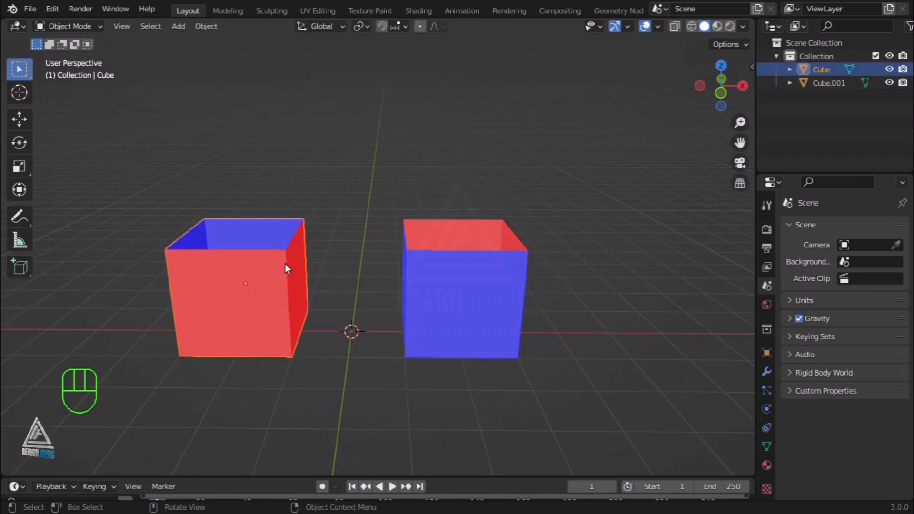
key("Tab")
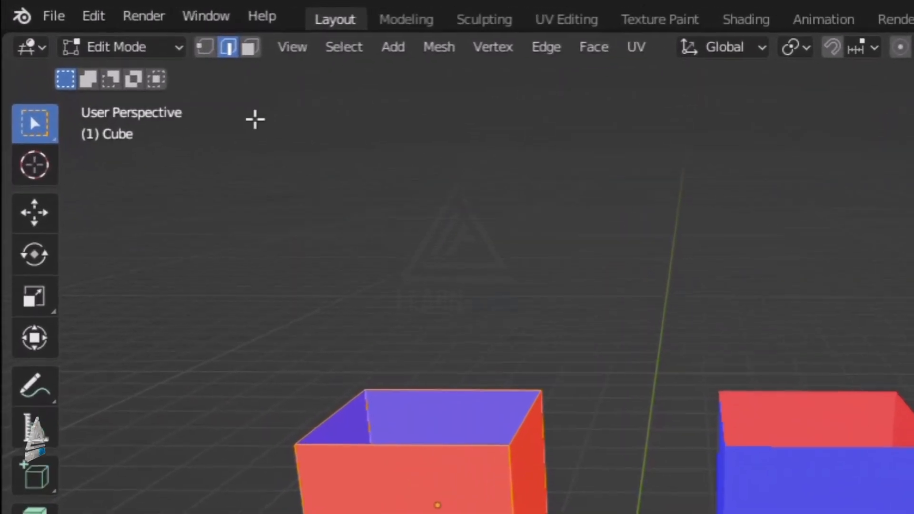
Switch Cube's selection mode between face, edge and vertex, finishing in face select mode
left_click(252, 48)
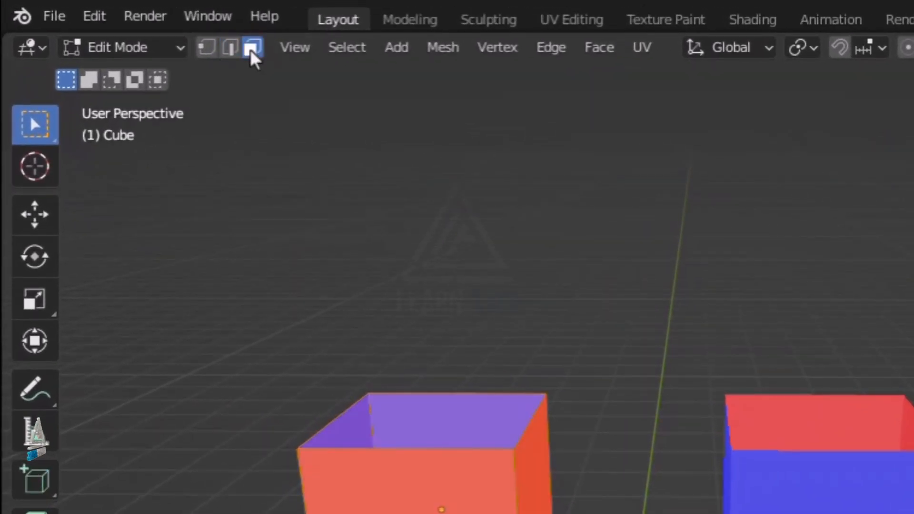
key("3")
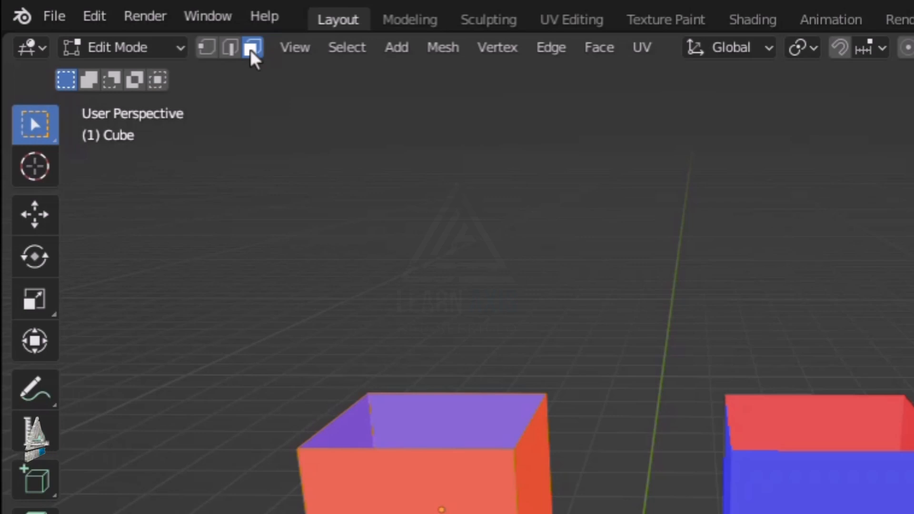
key("2")
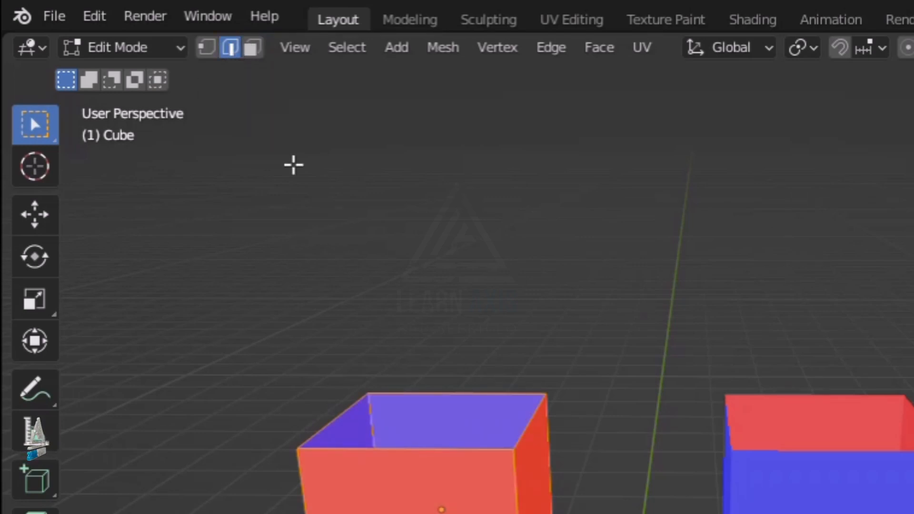
key("1")
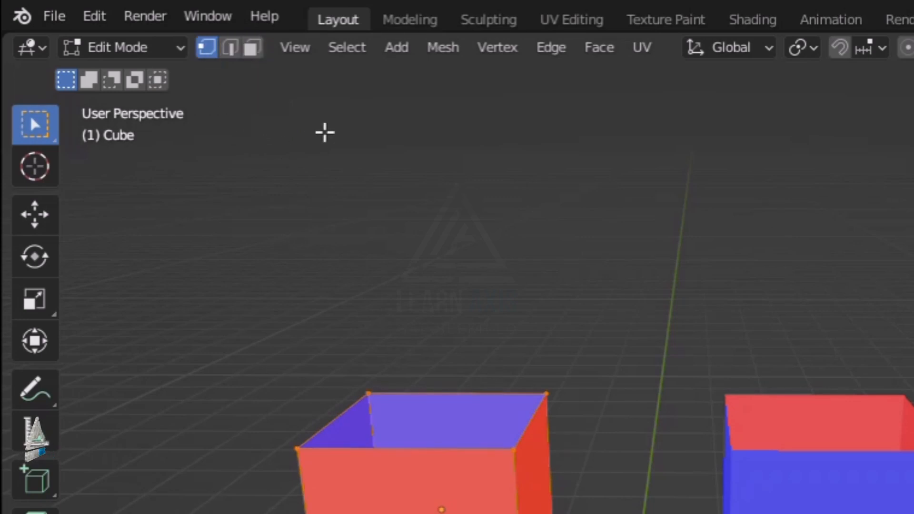
key("3")
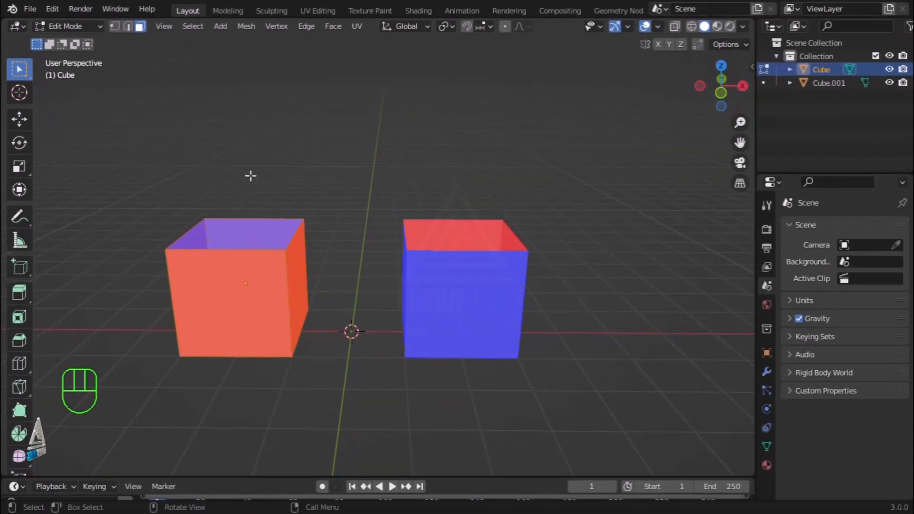
Try flipping the normals of all faces of Cube, and undo the flip
key("a")
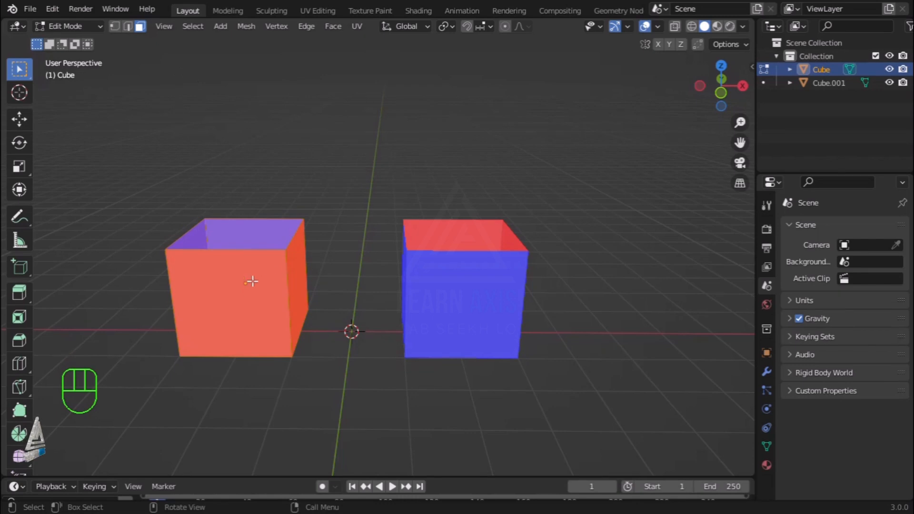
left_click(248, 27)
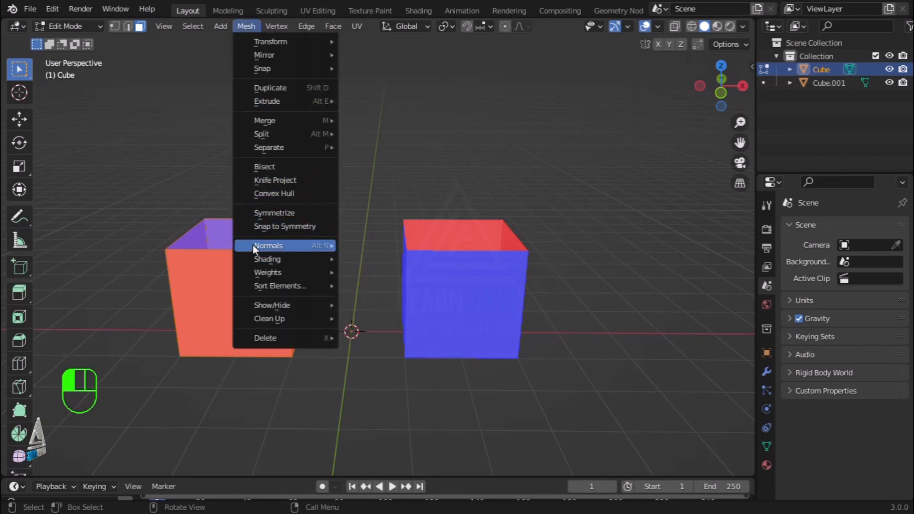
mouse_move(253, 245)
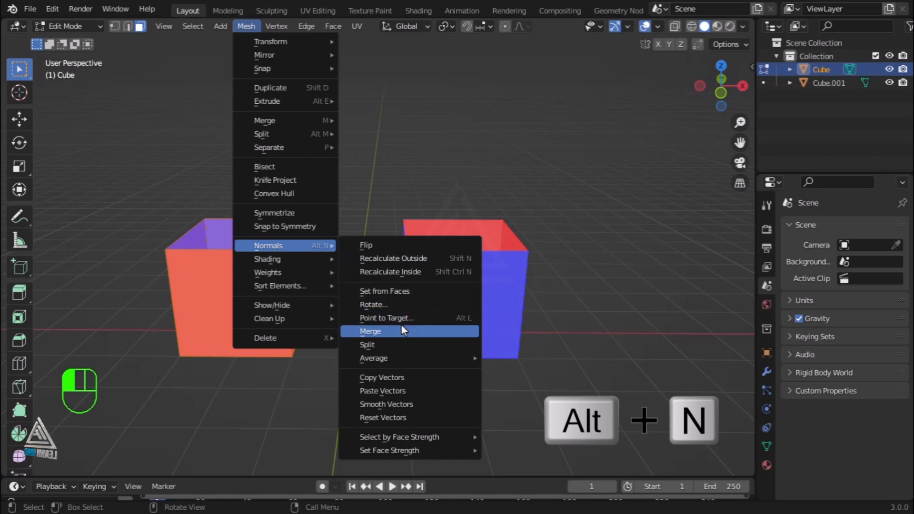
left_click(400, 247)
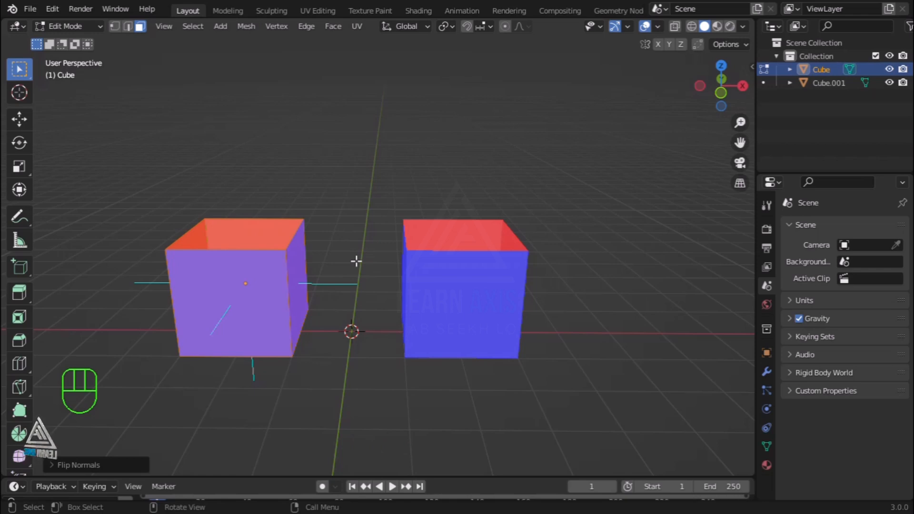
key("ctrl")
key("ctrl+z")
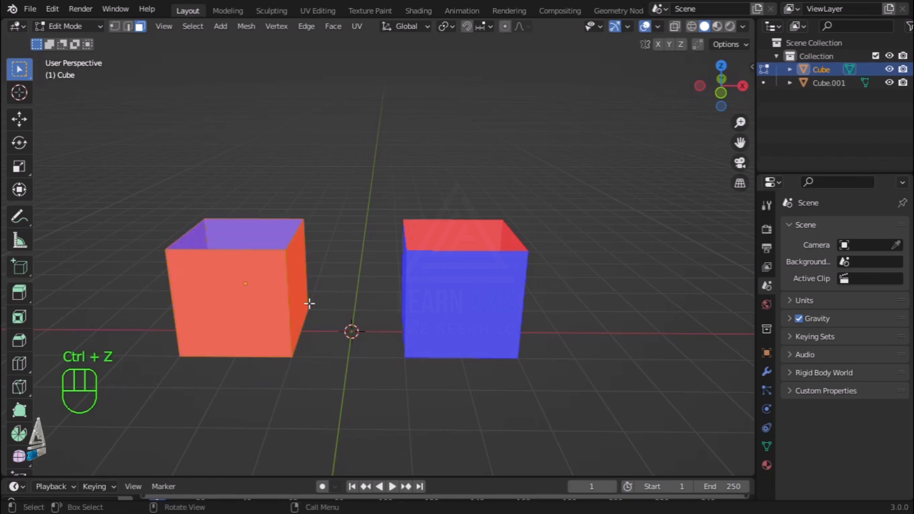
Recalculate Cube's normals to the outside, toggling the Inside option on and off in the operation's settings
left_click(252, 26)
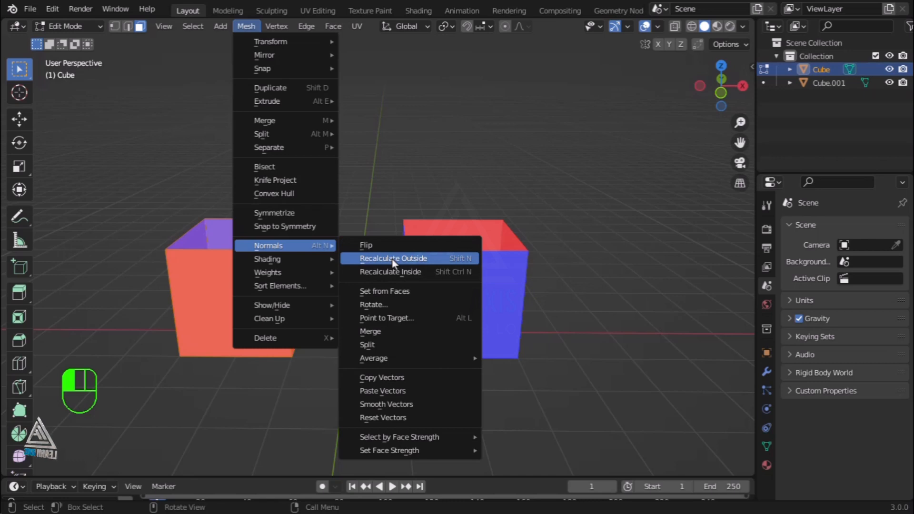
left_click(401, 259)
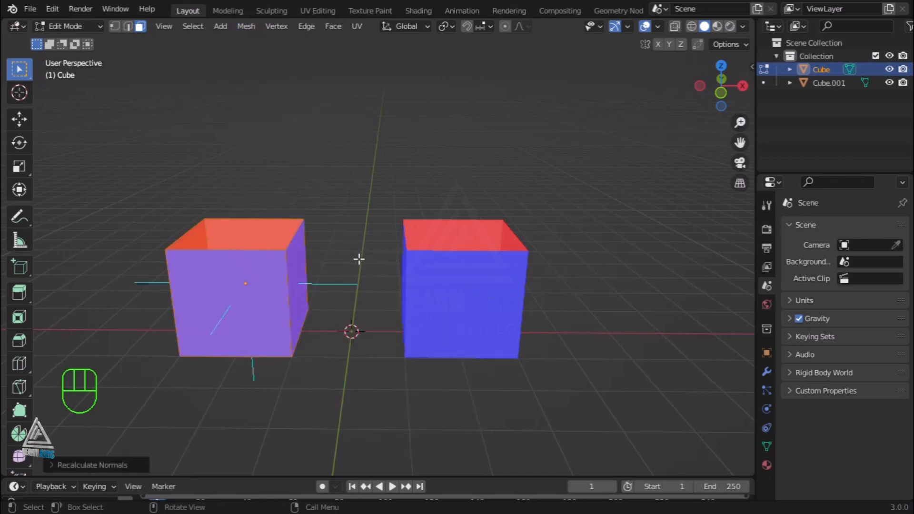
left_click(50, 465)
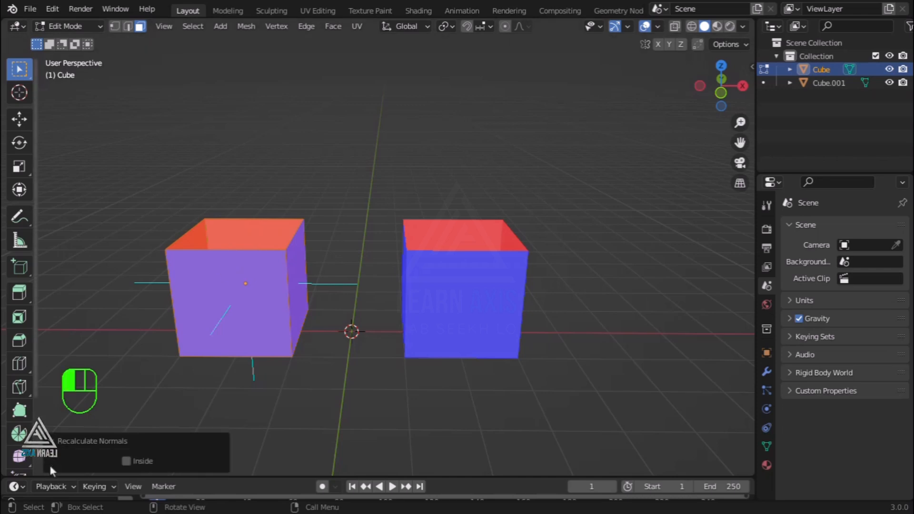
left_click(126, 461)
left_click(126, 461)
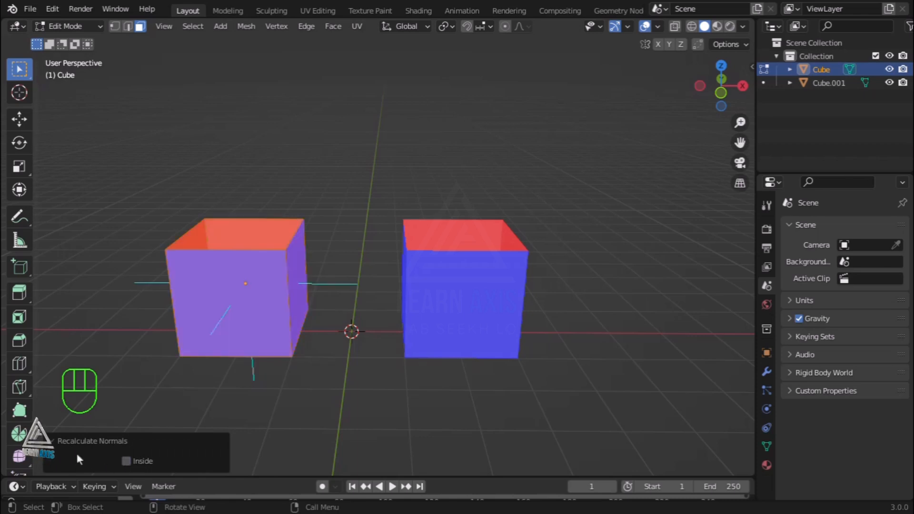
left_click(71, 441)
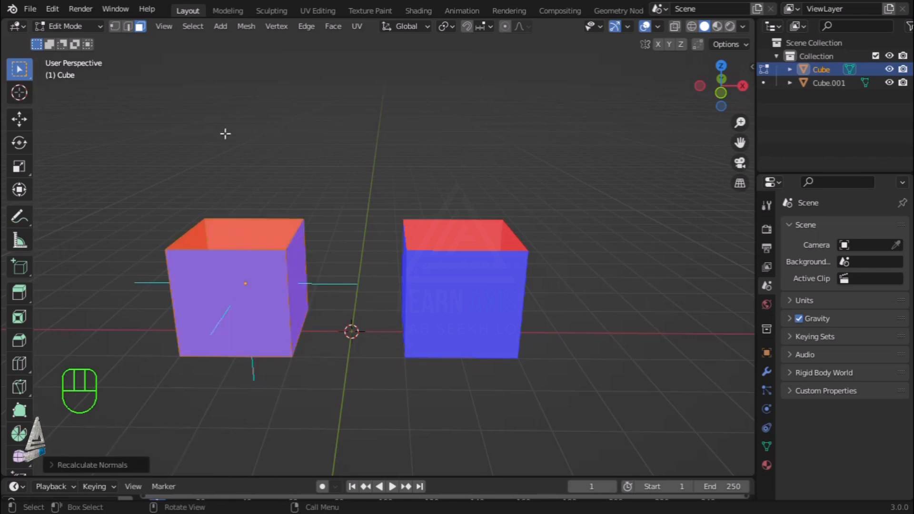
Select all faces of Cube and flip their normals
left_click(276, 180)
key("a")
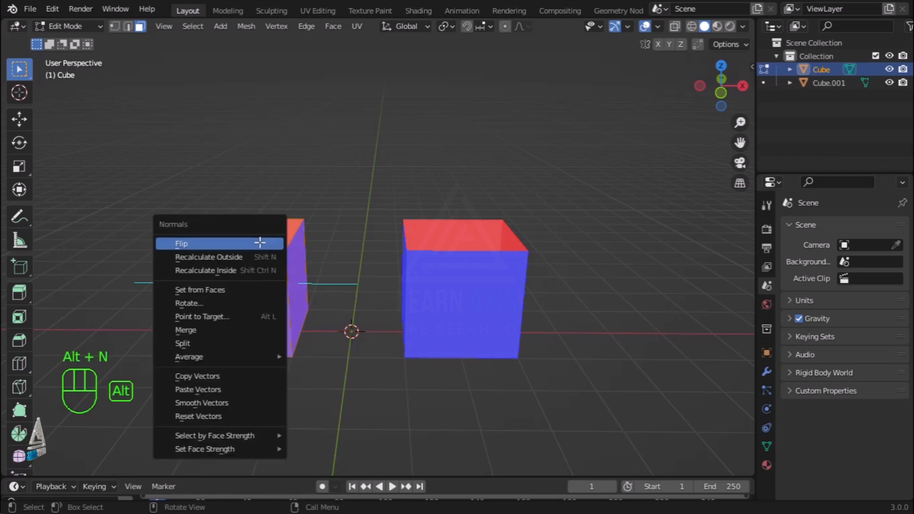
key("alt+n")
left_click(259, 243)
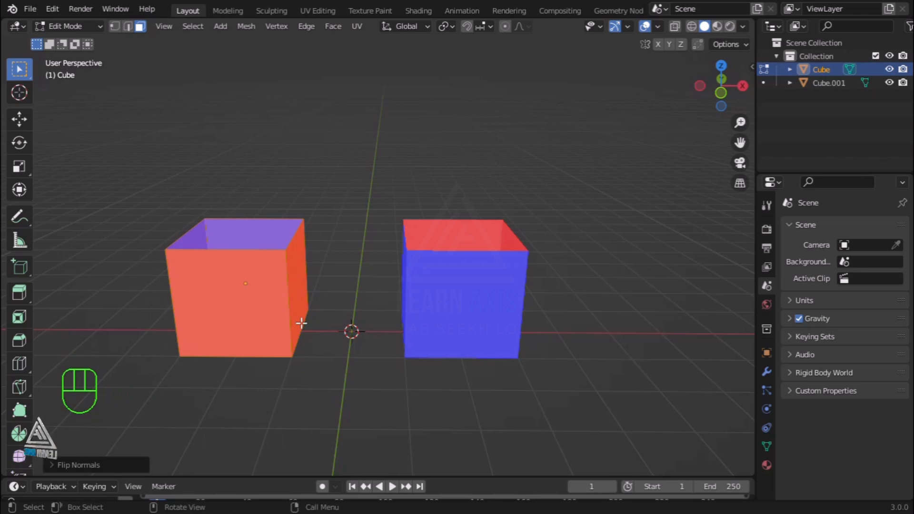
Recalculate Cube's normals to the outside and then to the inside
key("shift+n")
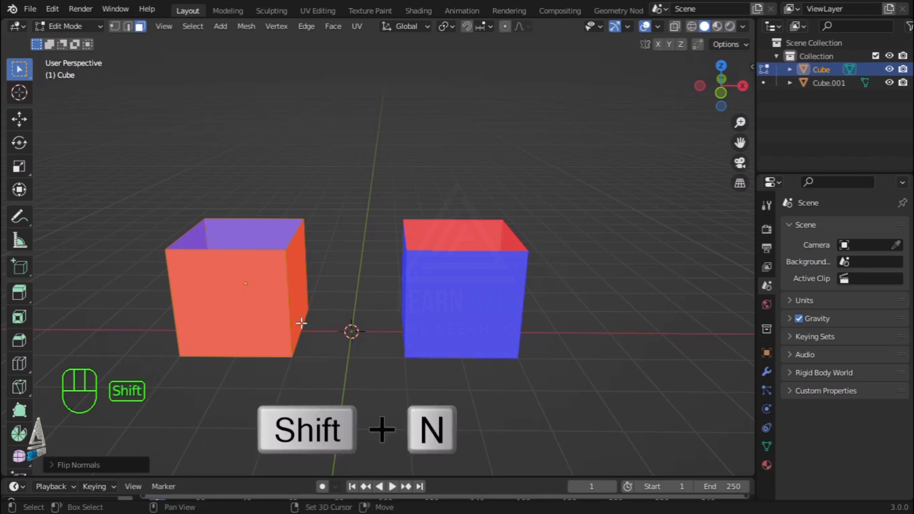
key("shift+n")
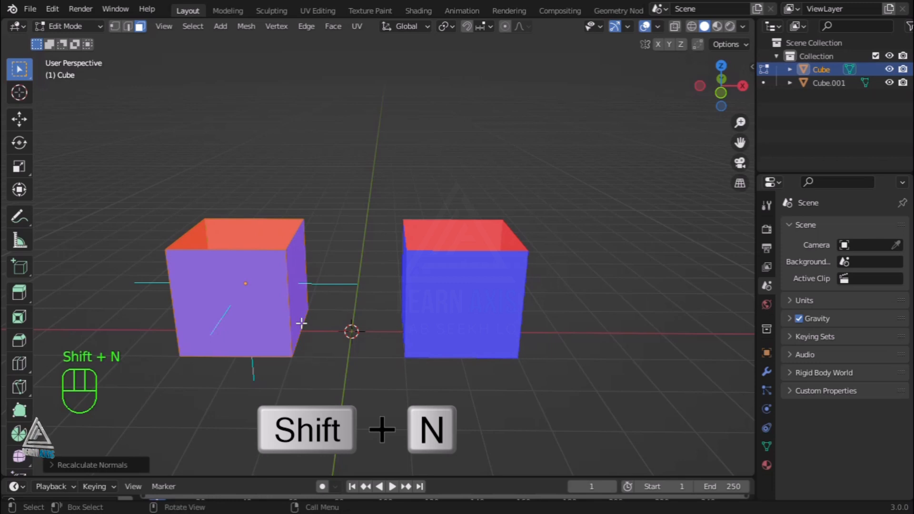
key("ctrl+shift+n")
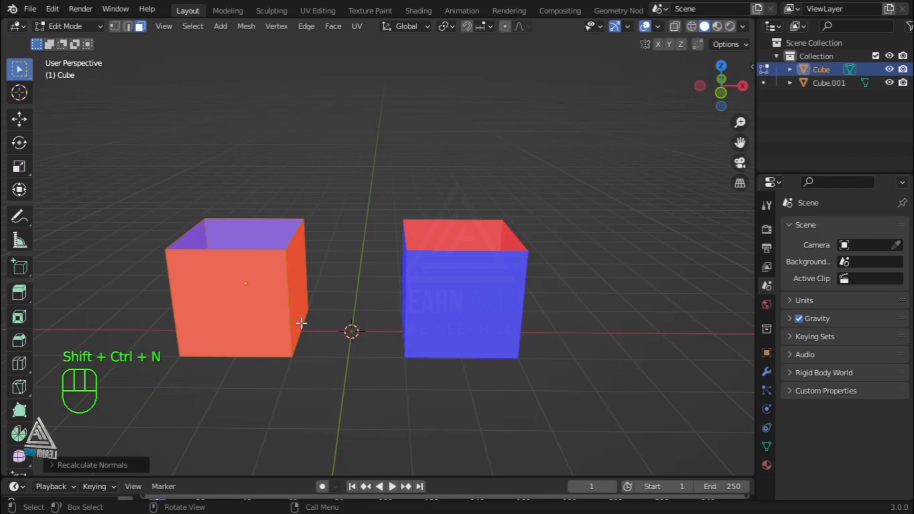
Return to Object Mode and save a screenshot of the Blender window to the Desktop as Face Orientation.png
key("Tab")
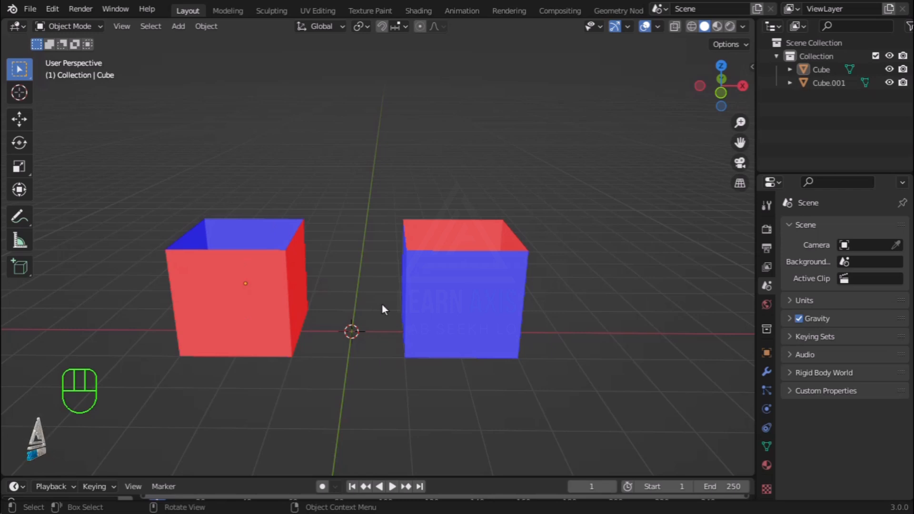
left_click(118, 15)
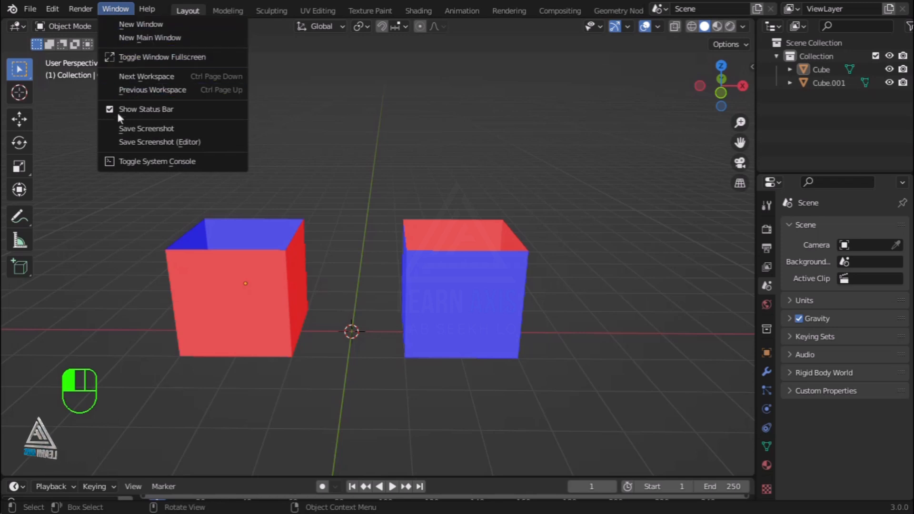
left_click(176, 130)
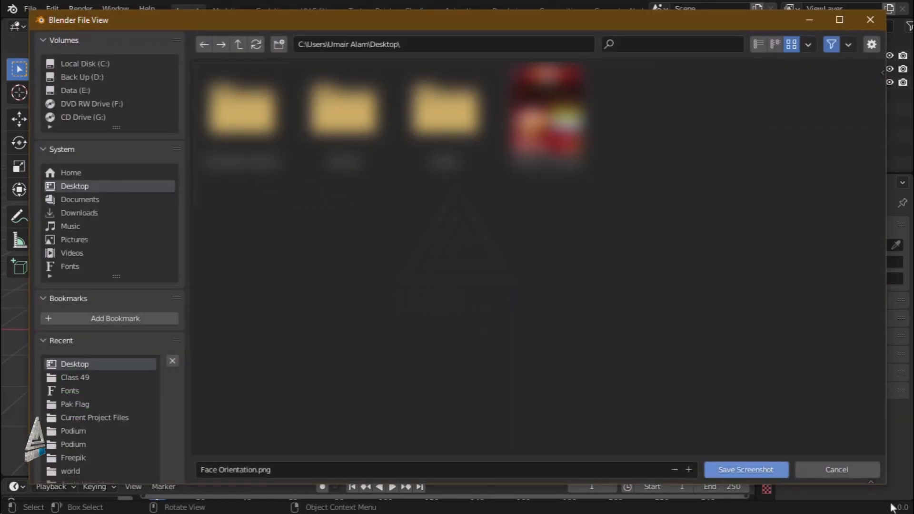
key("Return")
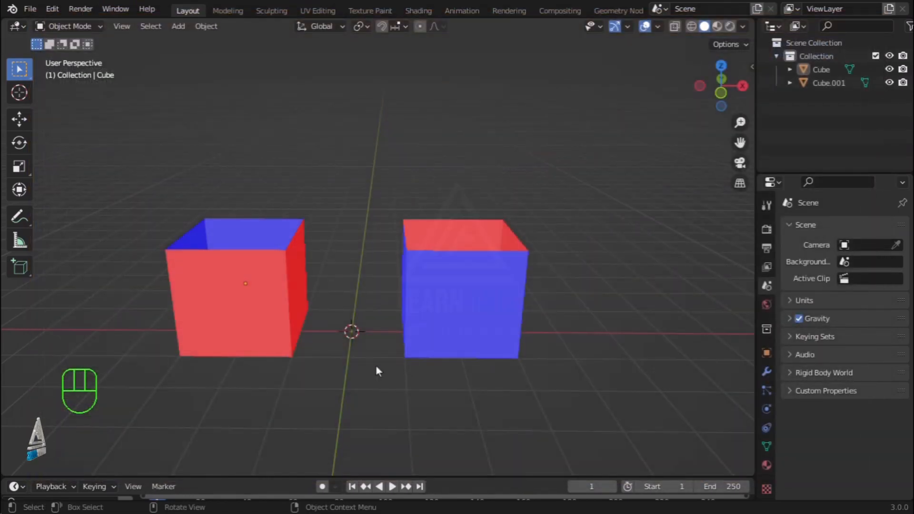
Disable the Face Orientation overlay and enter Edit Mode with Cube and Cube.001 both selected
left_click(658, 27)
left_click(575, 270)
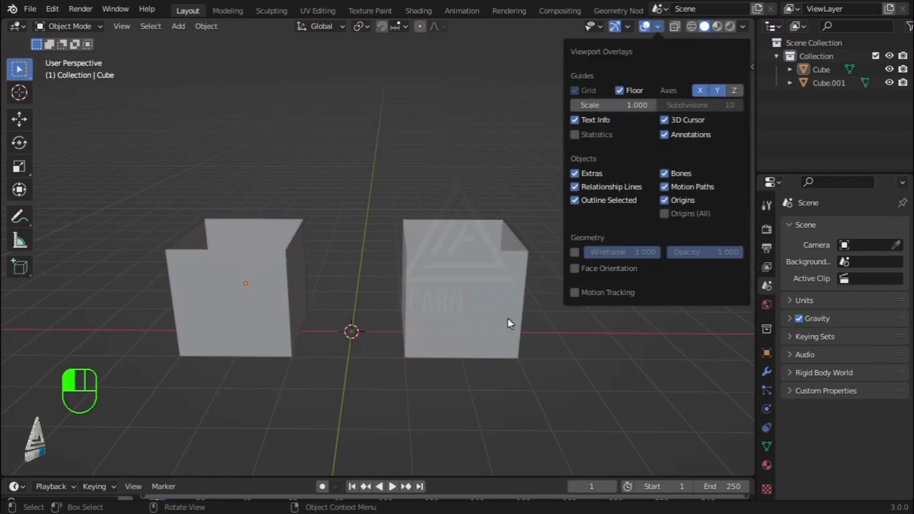
left_click_drag(137, 184, 574, 386)
key("Tab")
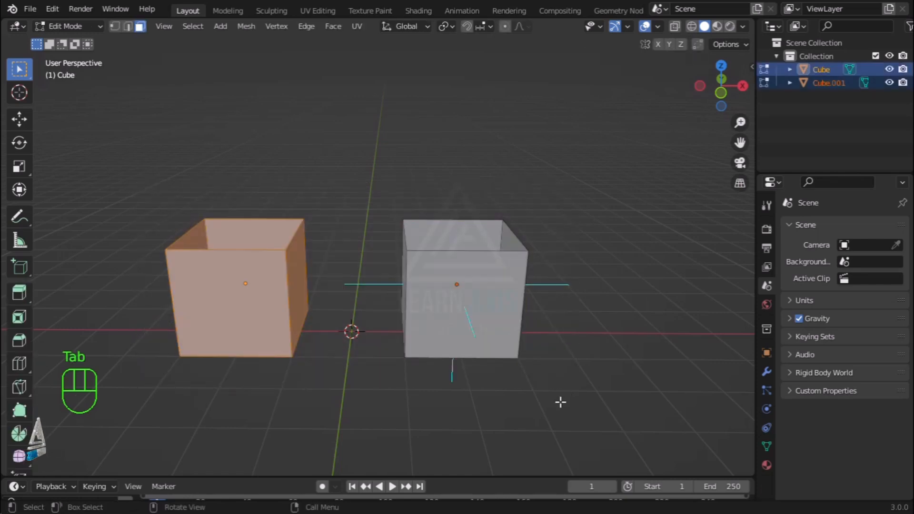
Set the size of the face normal lines to 1.18 for both cubes
left_click(657, 26)
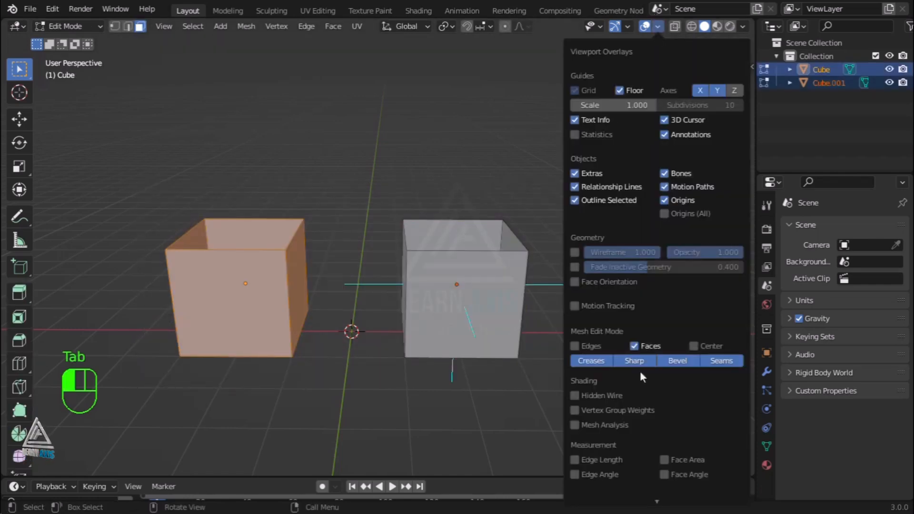
scroll(696, 422, "down", 4)
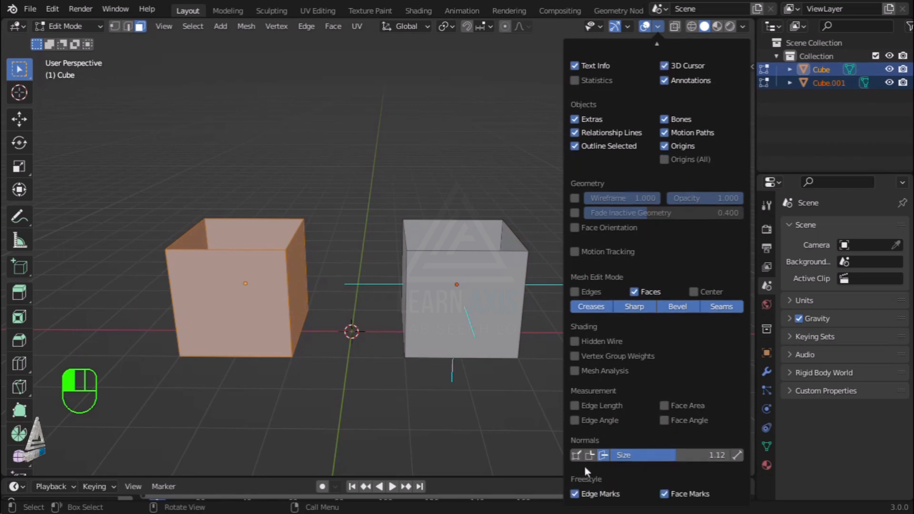
mouse_move(655, 454)
left_mouse_down()
mouse_move(672, 454)
mouse_move(659, 455)
left_mouse_up()
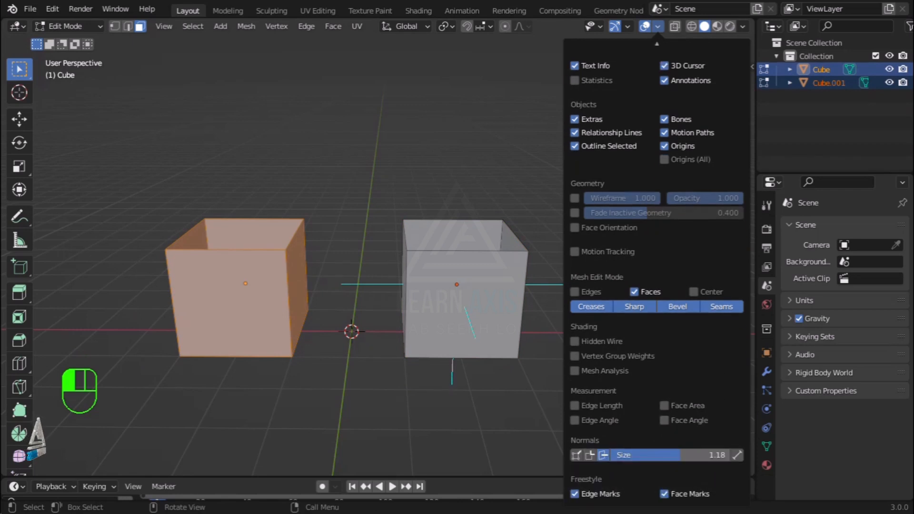
middle_click_drag(312, 347, 344, 308)
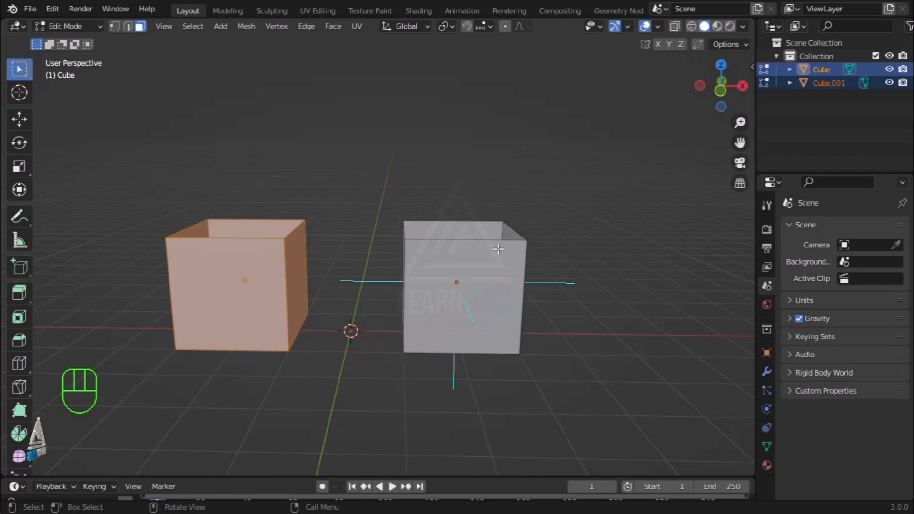
Display the vertex and split normals of both cubes as lines, hide them again, and return to Object Mode
left_click(658, 27)
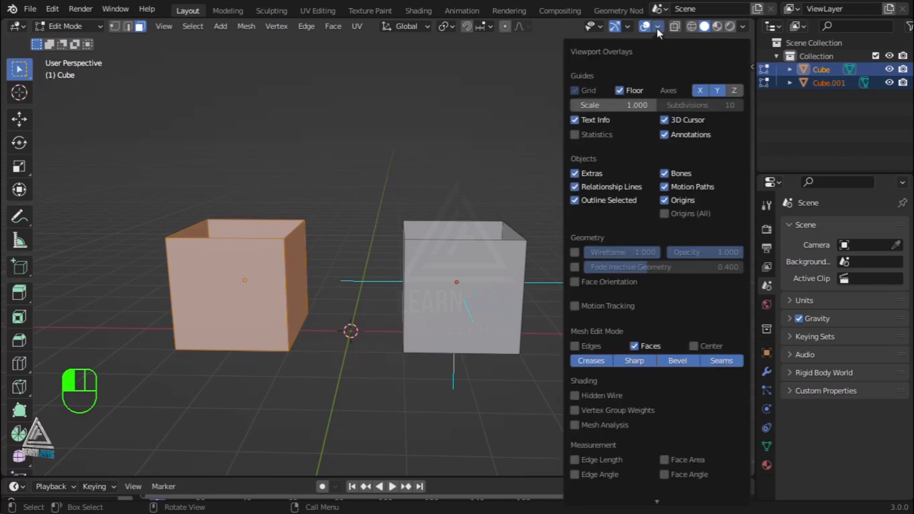
scroll(619, 390, "down", 3)
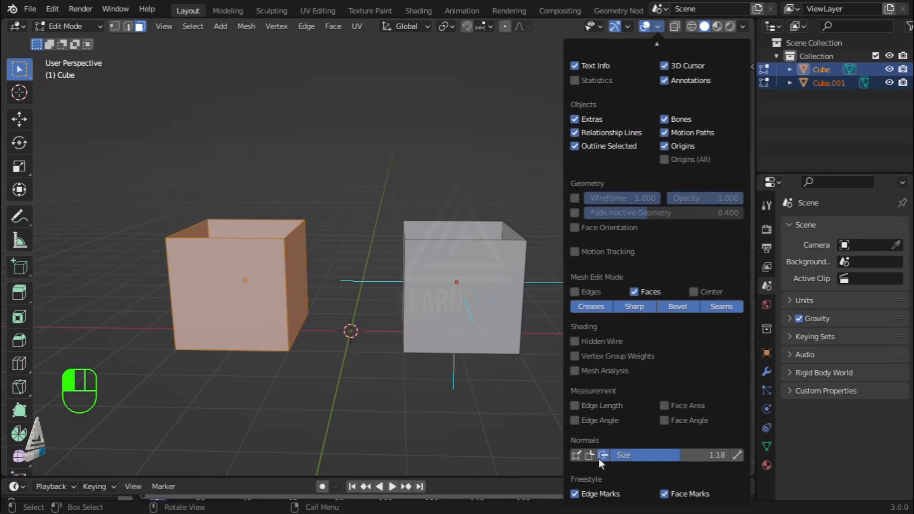
left_click(658, 27)
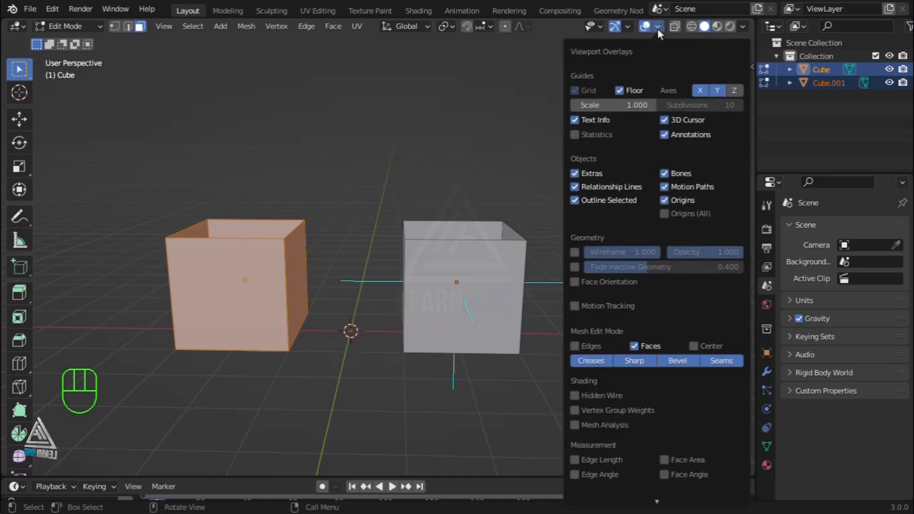
scroll(642, 438, "down", 3)
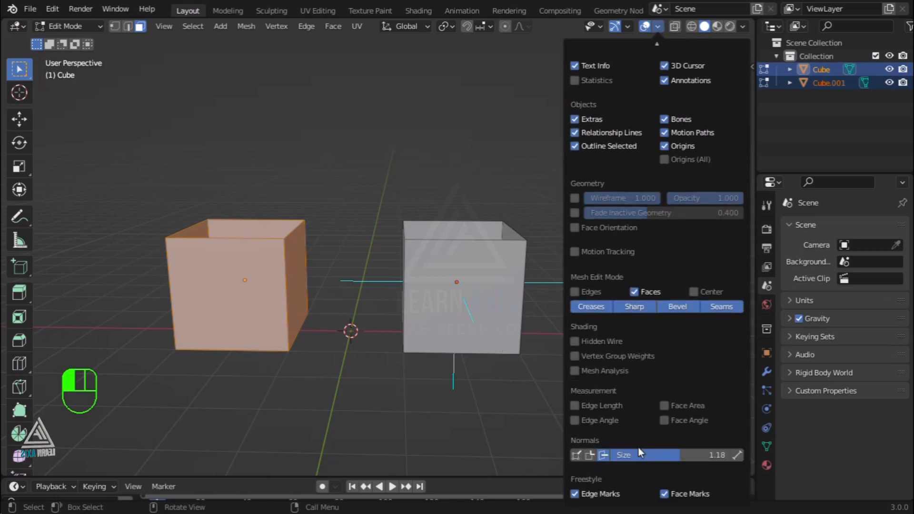
left_click(577, 455)
left_click(577, 455)
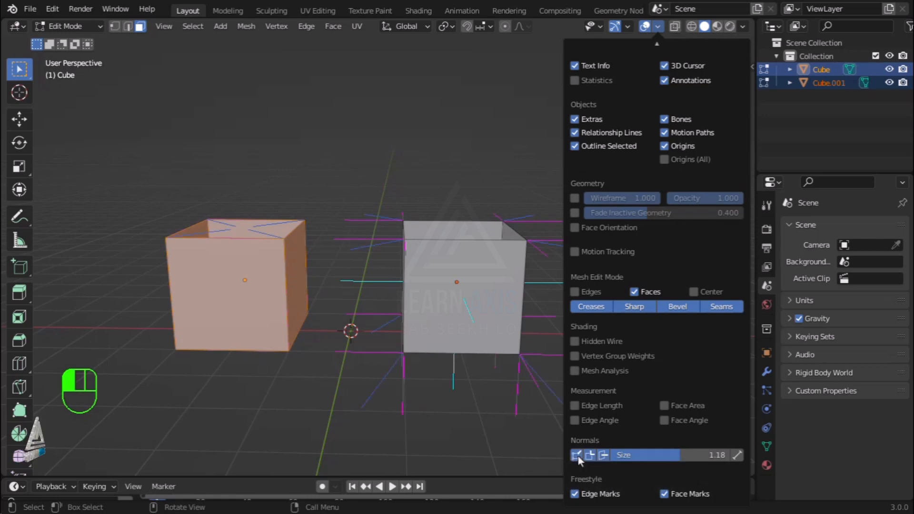
left_click(577, 455)
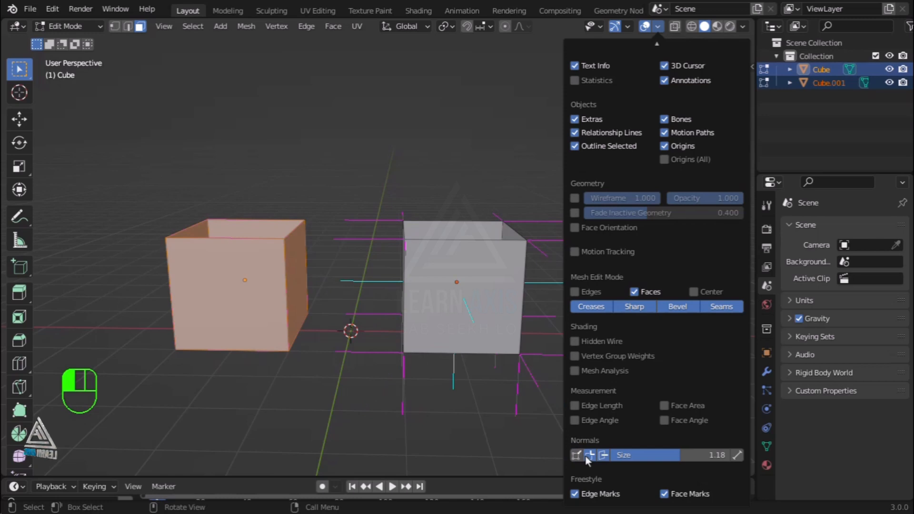
left_click(590, 456)
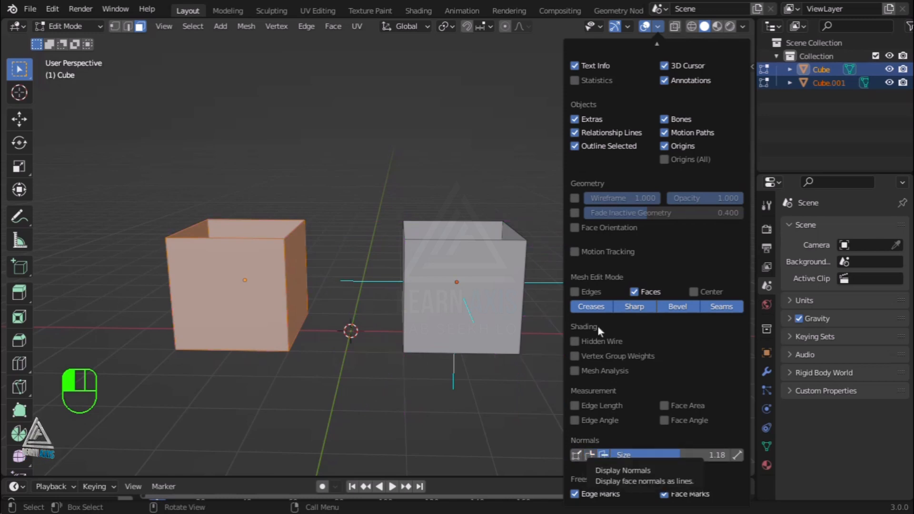
key("Tab")
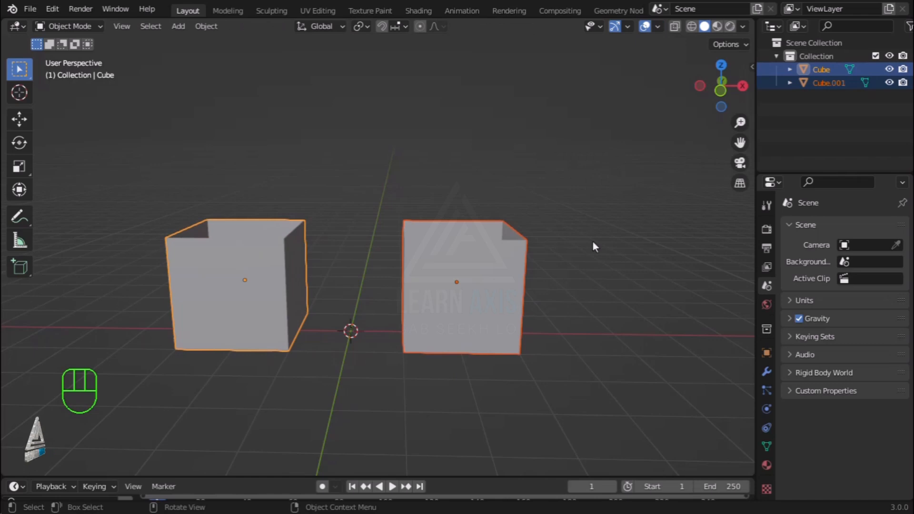